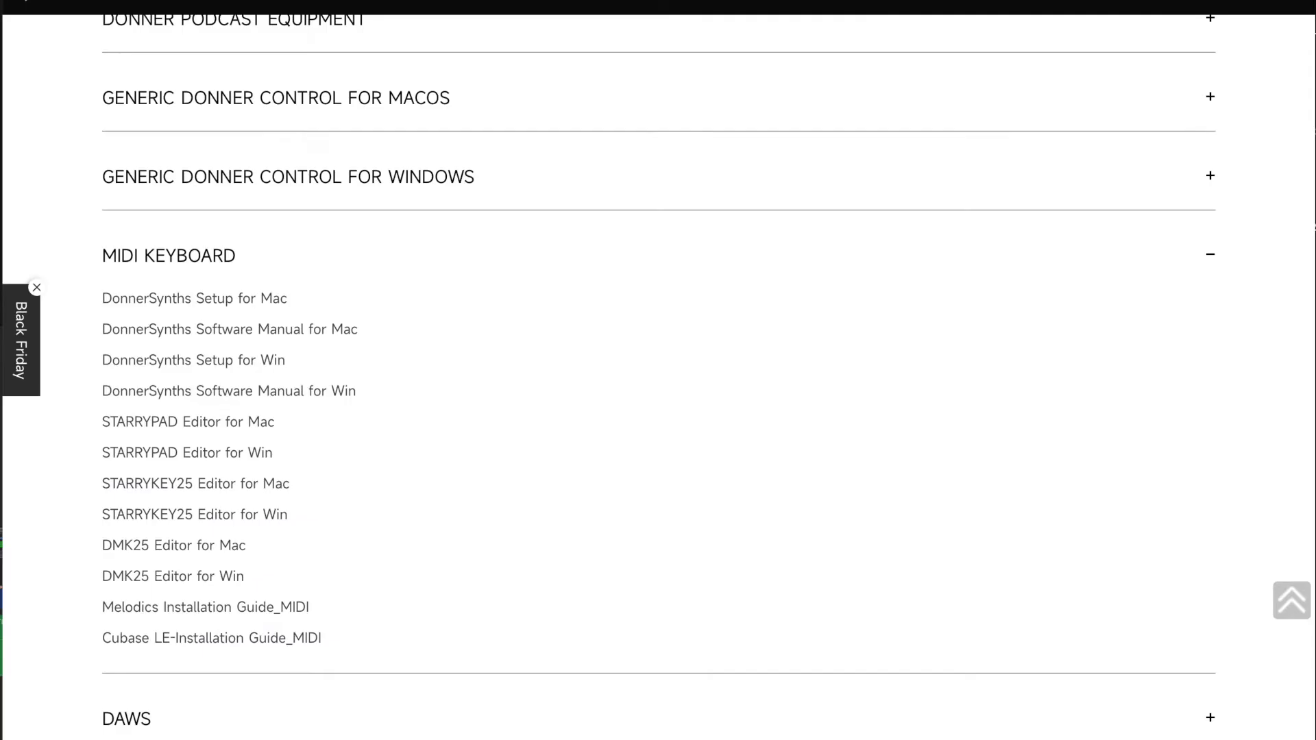
- Go to the Donner store's home page and open its Products Manuals page
{"action": "mouse_move", "coordinate": [384, 3]}
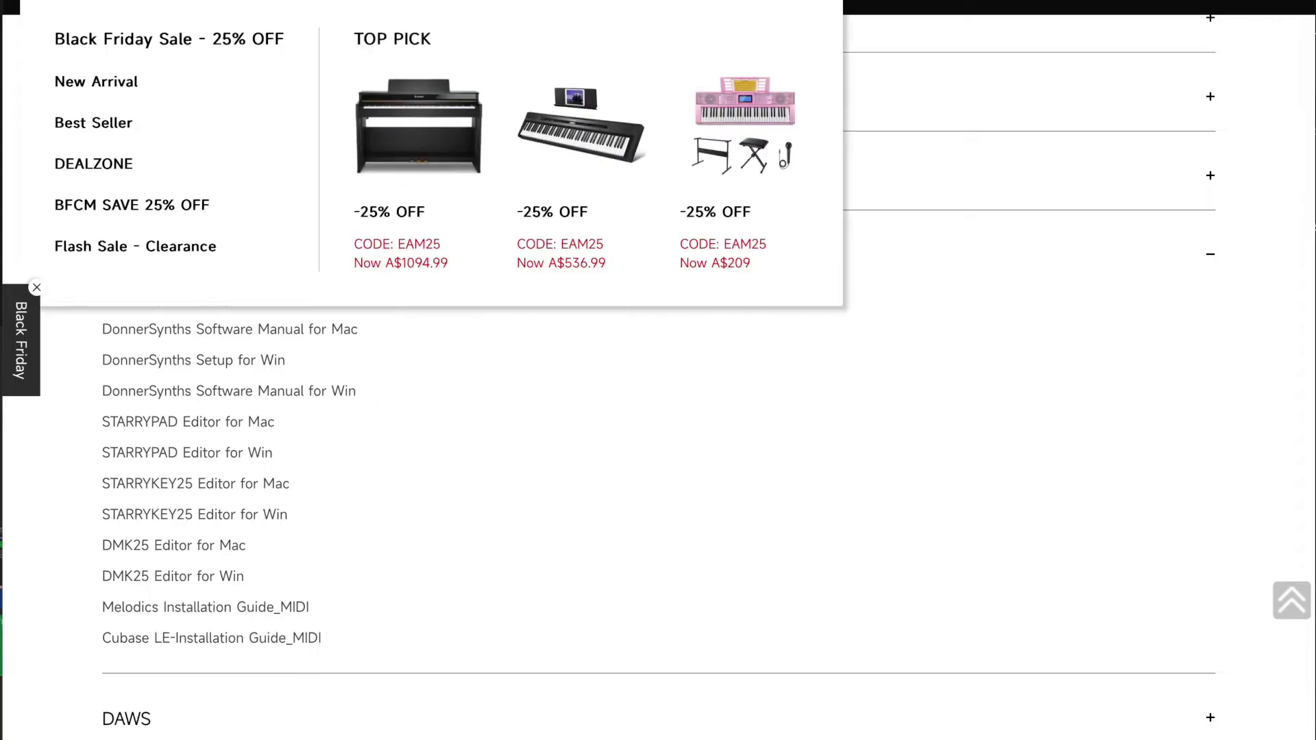
{"action": "left_click", "coordinate": [384, 5]}
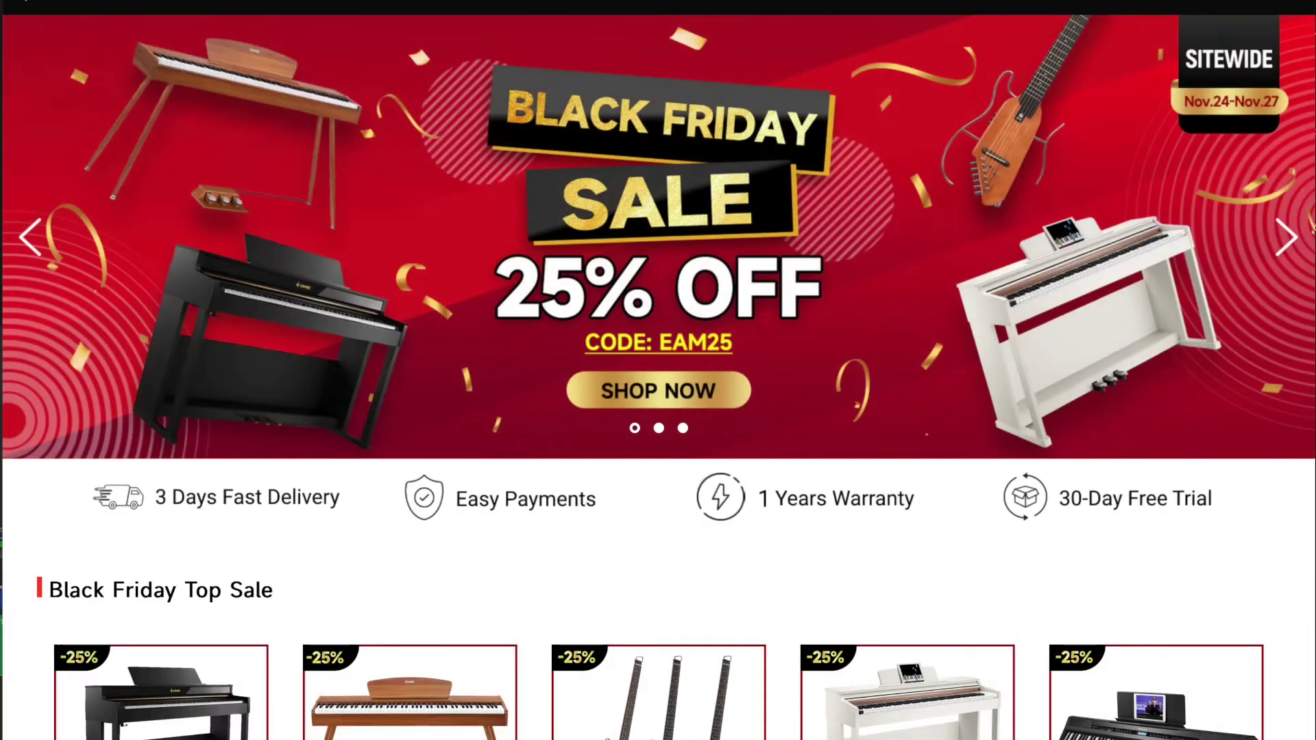
{"action": "scroll", "coordinate": [634, 237], "scroll_direction": "down", "scroll_amount": 20}
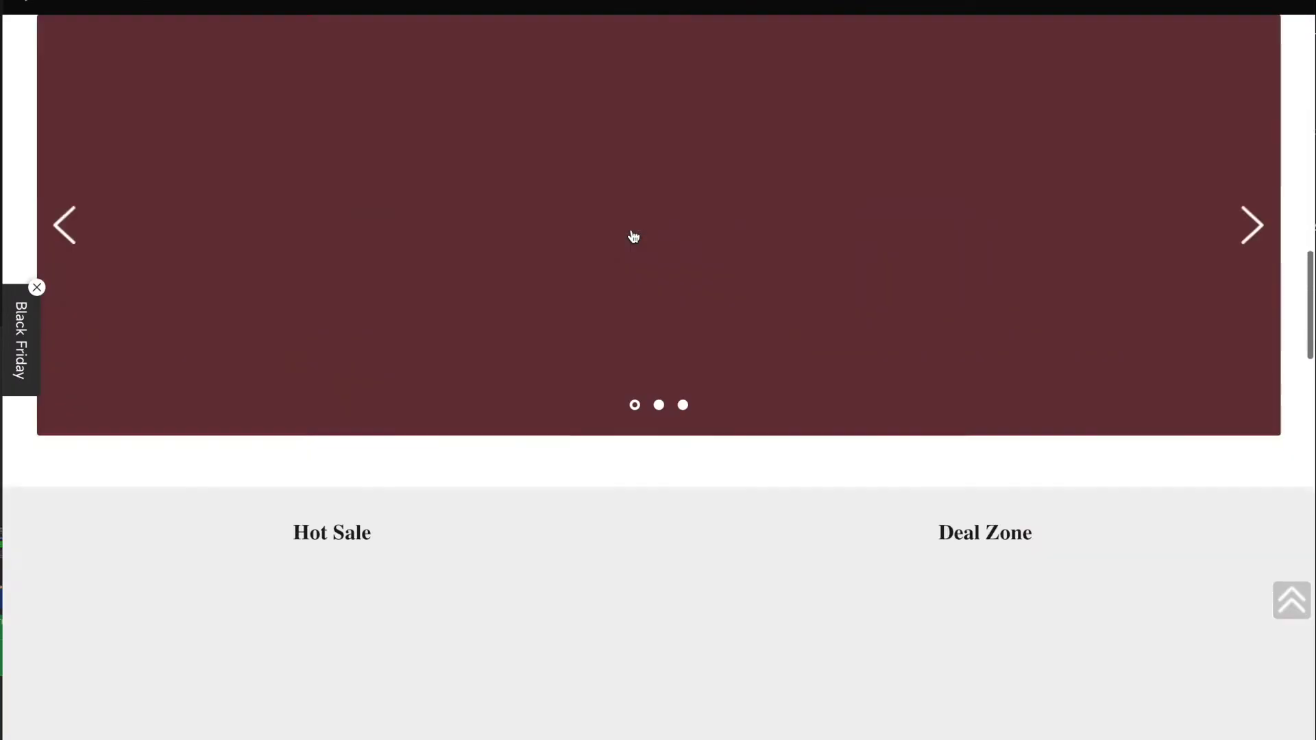
{"action": "scroll", "coordinate": [634, 237], "scroll_direction": "down", "scroll_amount": 15}
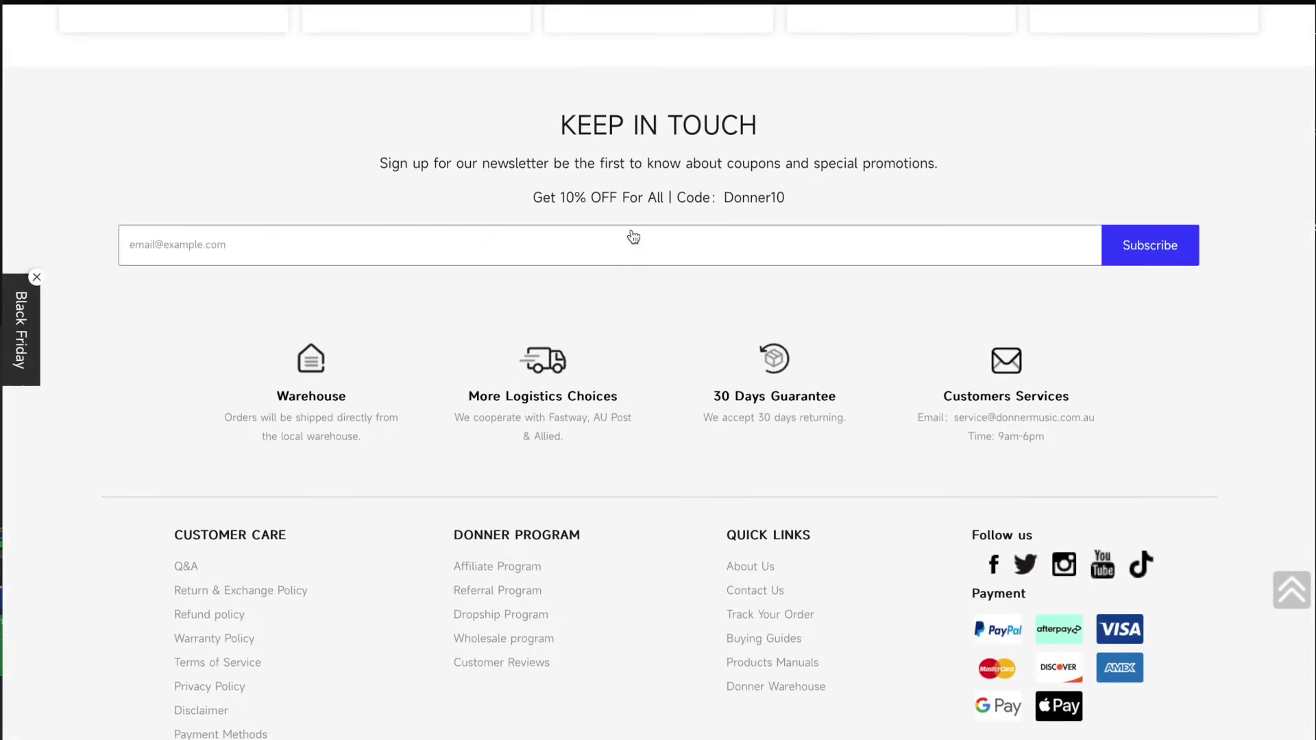
{"action": "left_click", "coordinate": [794, 674]}
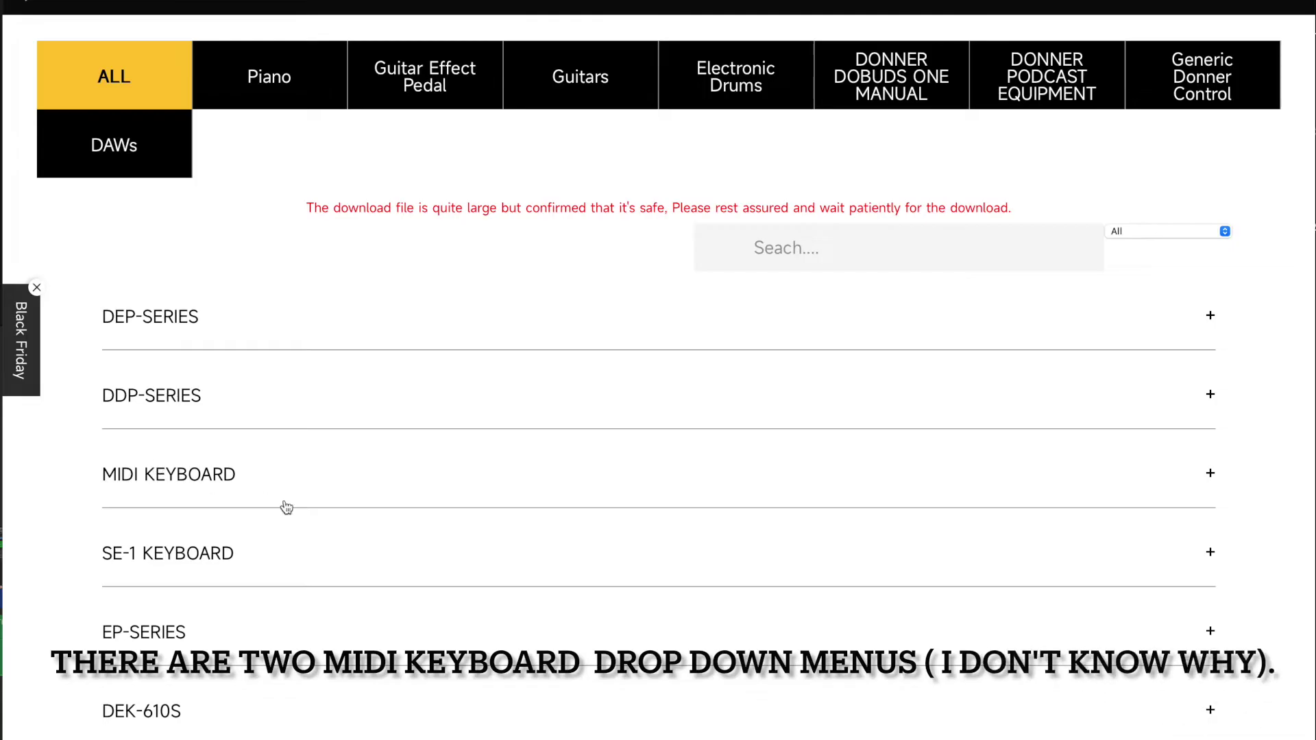
- Expand the second MIDI Keyboard section, just above DAWs, to list its editor downloads
{"action": "scroll", "coordinate": [285, 506], "scroll_direction": "down", "scroll_amount": 2}
{"action": "scroll", "coordinate": [287, 507], "scroll_direction": "down", "scroll_amount": 15}
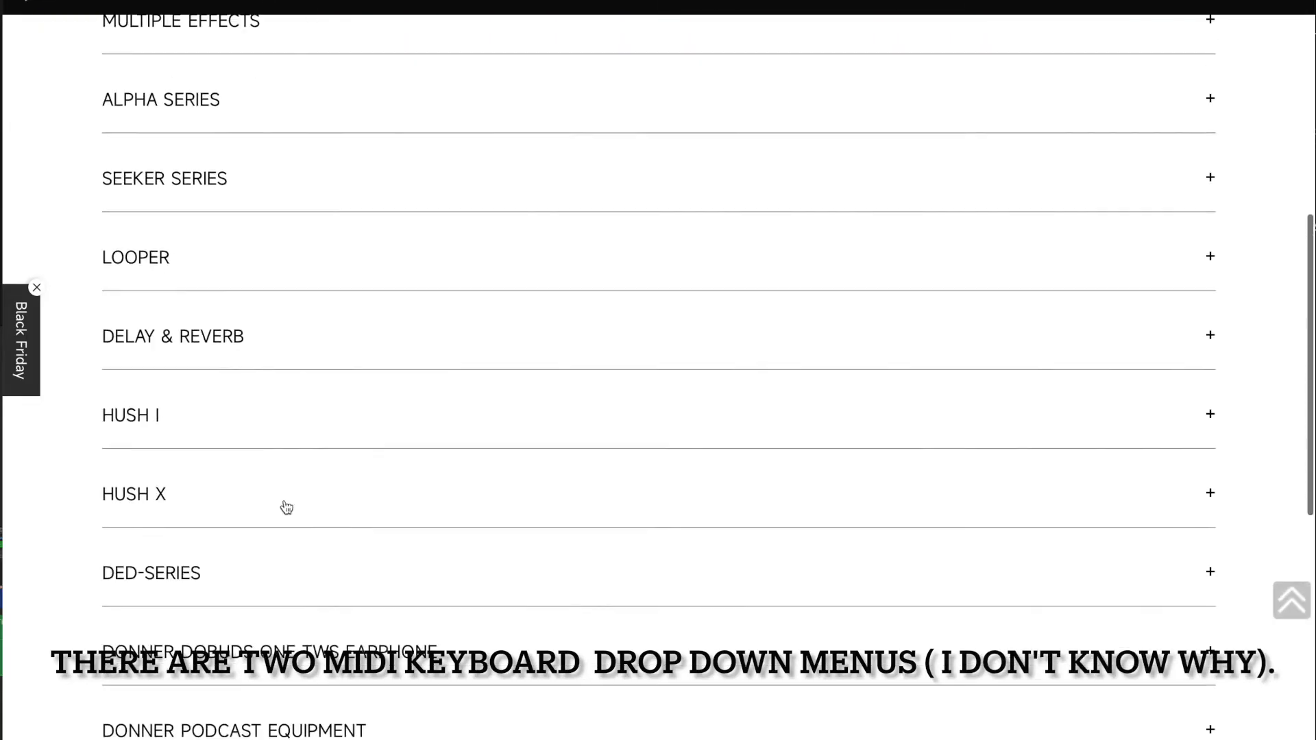
{"action": "scroll", "coordinate": [286, 507], "scroll_direction": "down", "scroll_amount": 5}
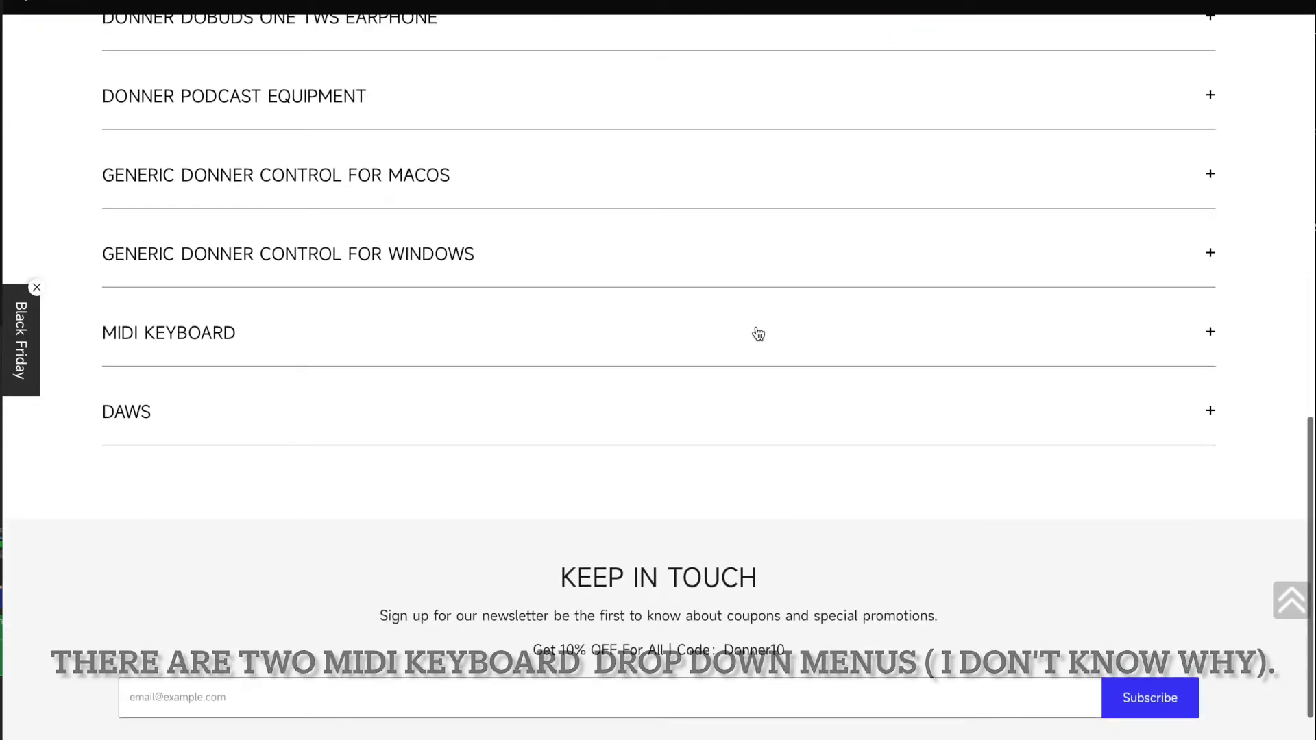
{"action": "left_click", "coordinate": [1212, 336]}
{"action": "scroll", "coordinate": [374, 556], "scroll_direction": "down", "scroll_amount": 2}
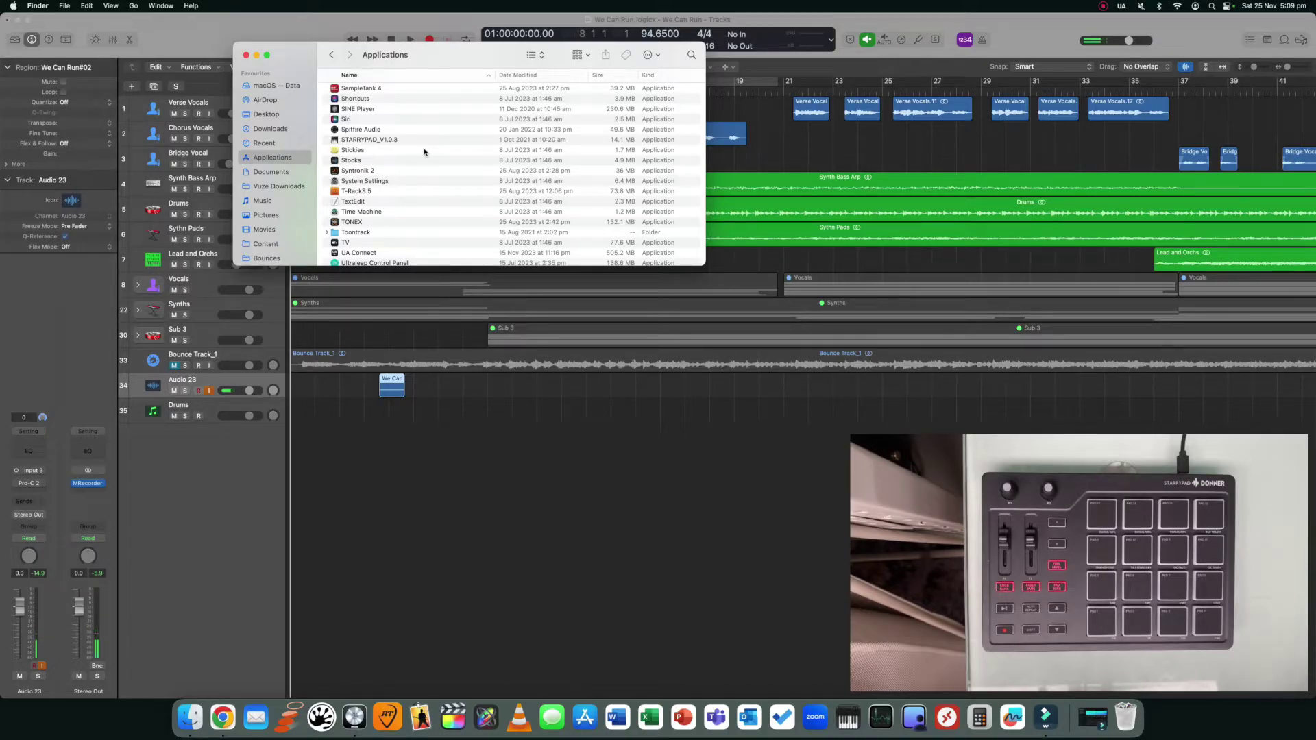
- Open Terminal and place its window beside the Applications file list
{"action": "key", "text": "super+space"}
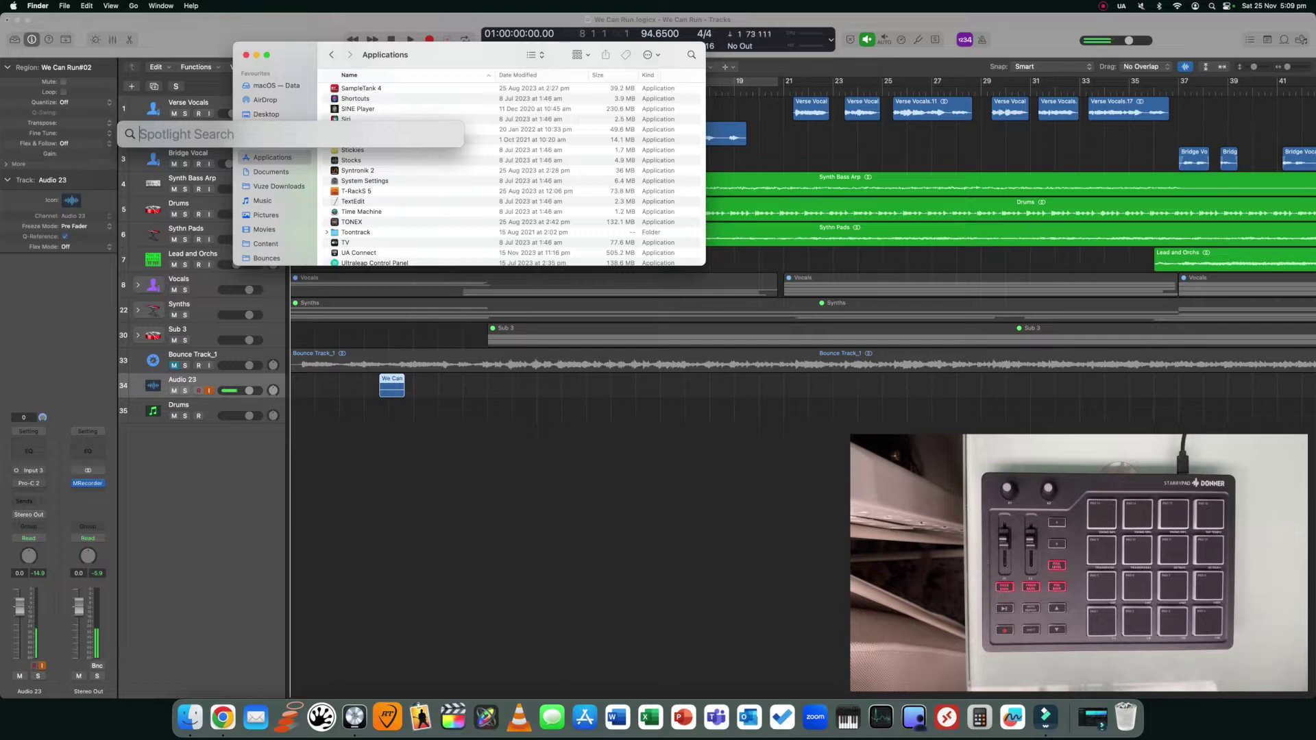
{"action": "type", "text": "terminal"}
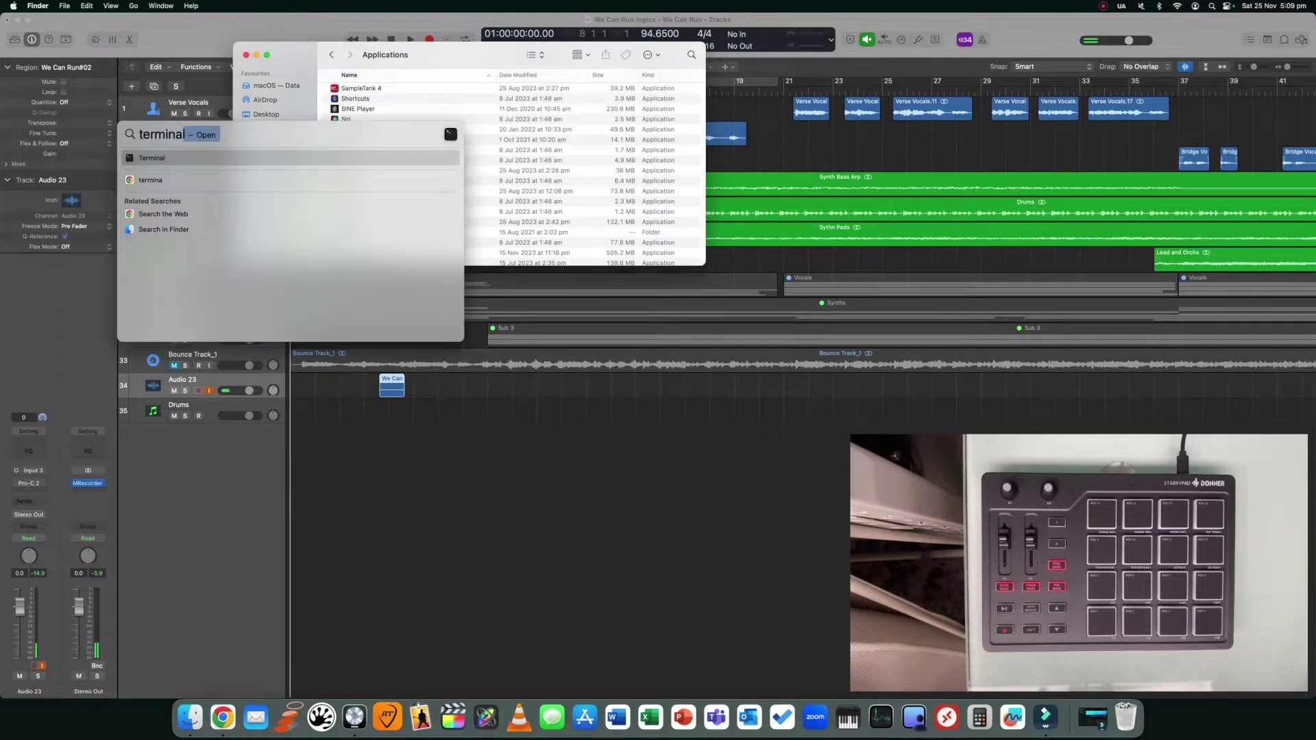
{"action": "key", "text": "Return"}
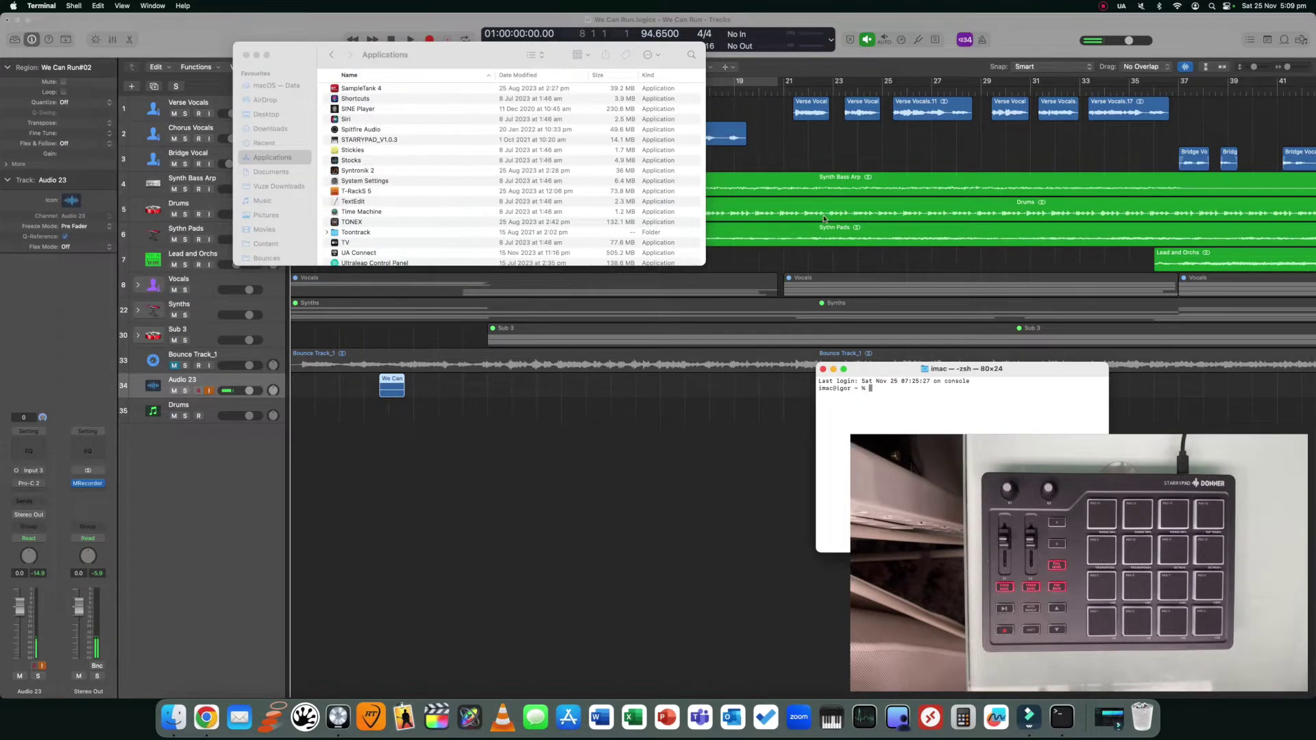
{"action": "left_click_drag", "start_coordinate": [874, 410], "coordinate": [659, 117]}
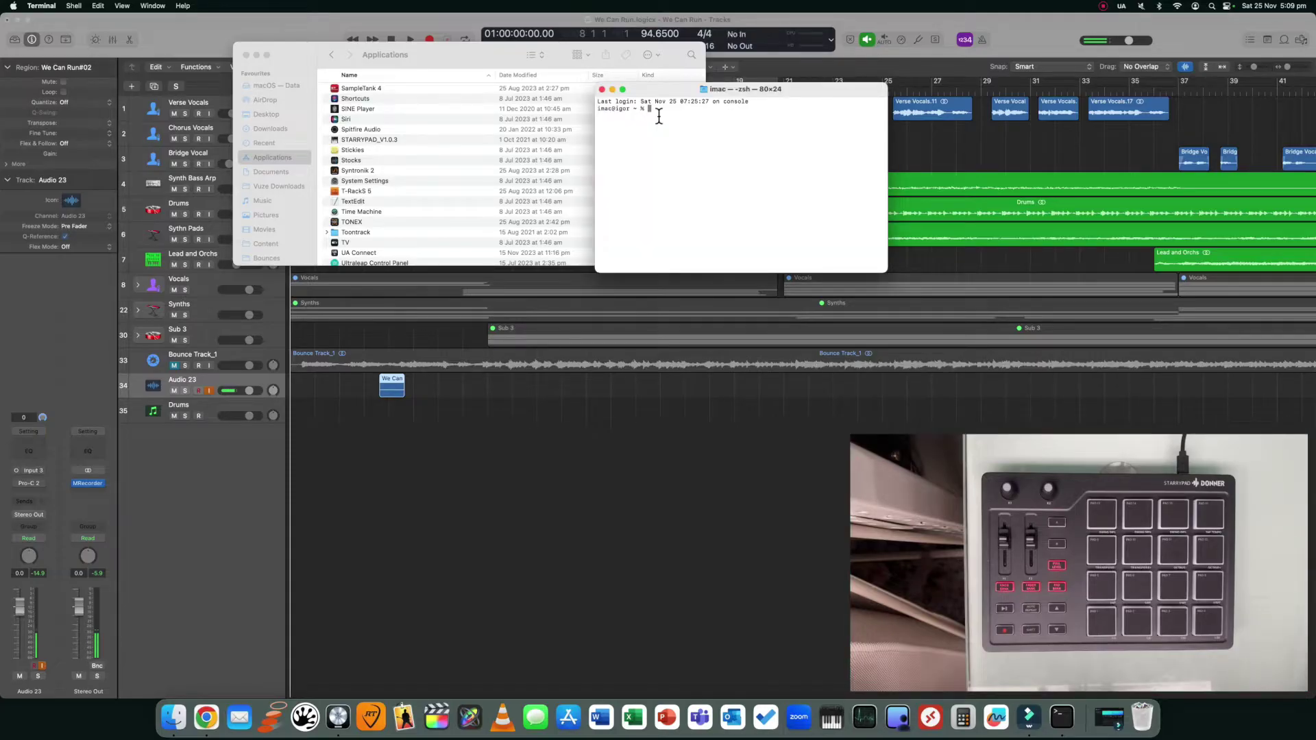
- Run xattr -cr on /Applications/STARRYPAD_V1.0.3.app
{"action": "type", "text": "xattr -cr"}
{"action": "left_click_drag", "start_coordinate": [384, 140], "coordinate": [738, 131]}
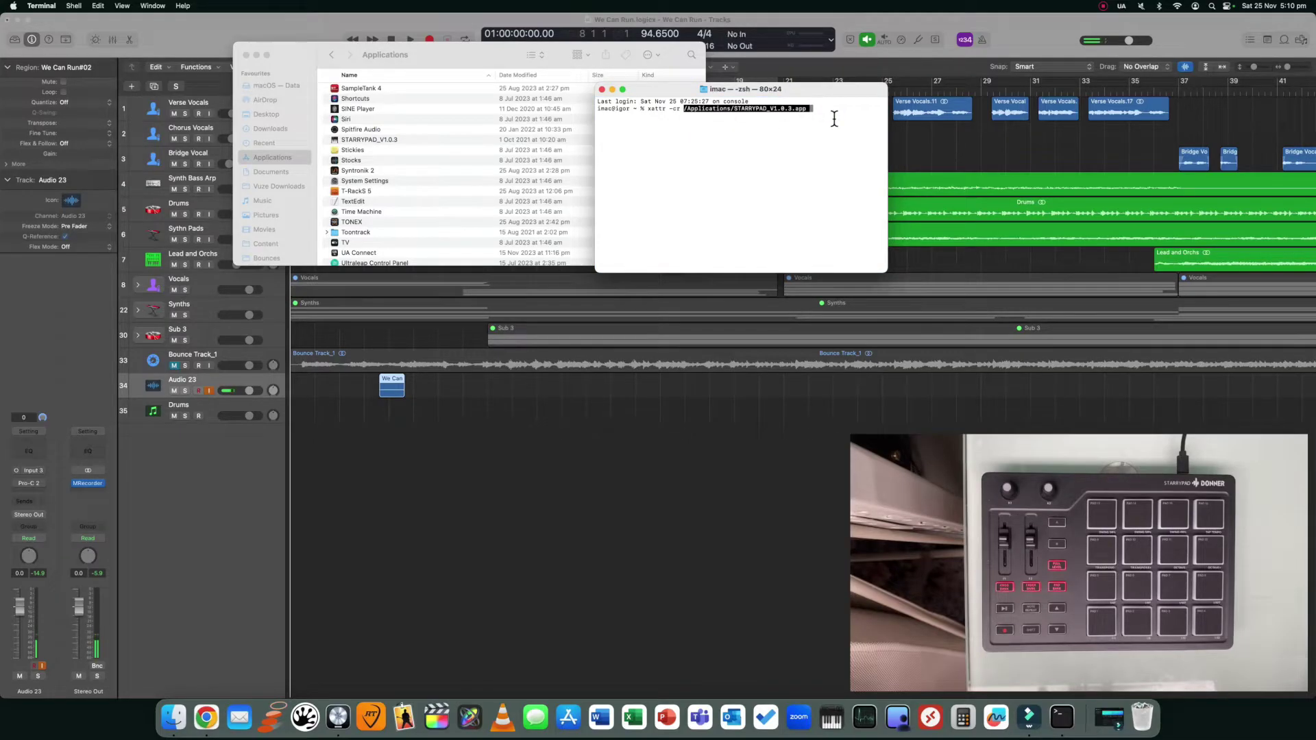
{"action": "key", "text": "Return"}
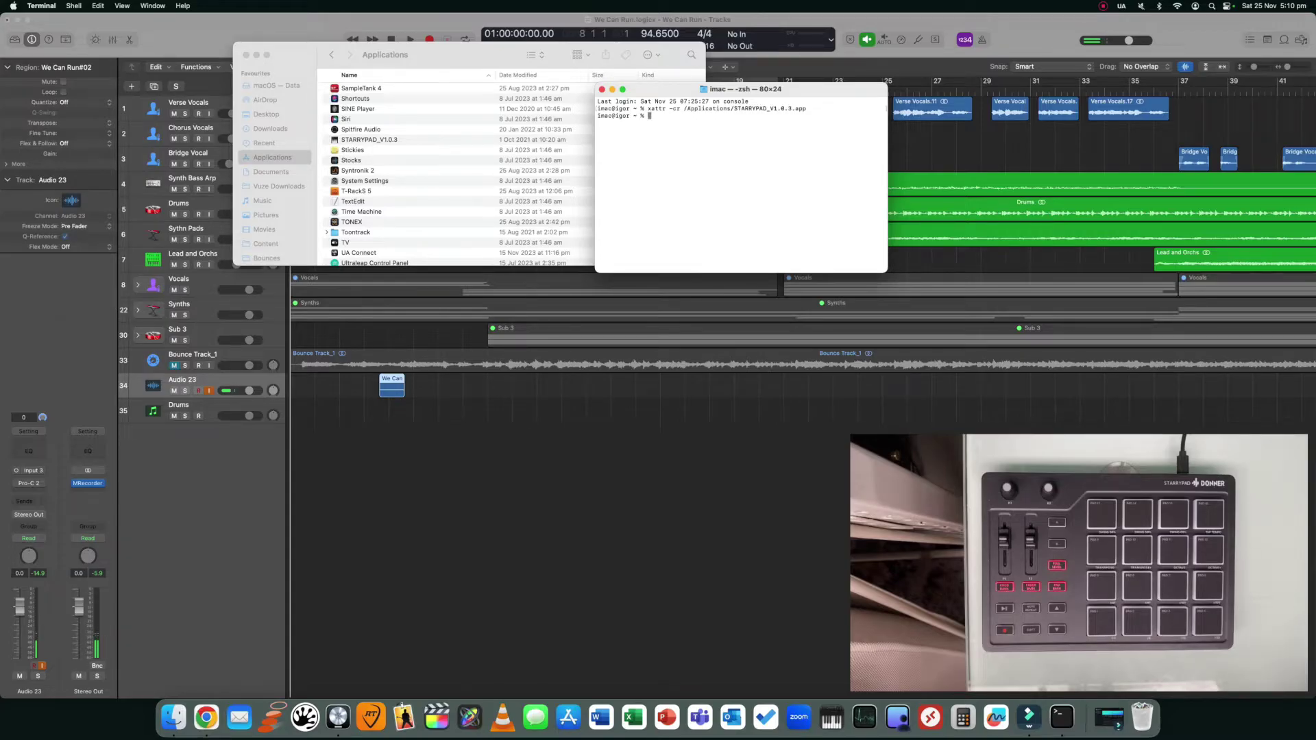
- Close the Terminal window, launch STARRYPAD_V1.0.3 from Applications and reposition the editor window so that all pads are visible
{"action": "left_click", "coordinate": [602, 89]}
{"action": "left_click", "coordinate": [393, 140]}
{"action": "double_click", "coordinate": [392, 139]}
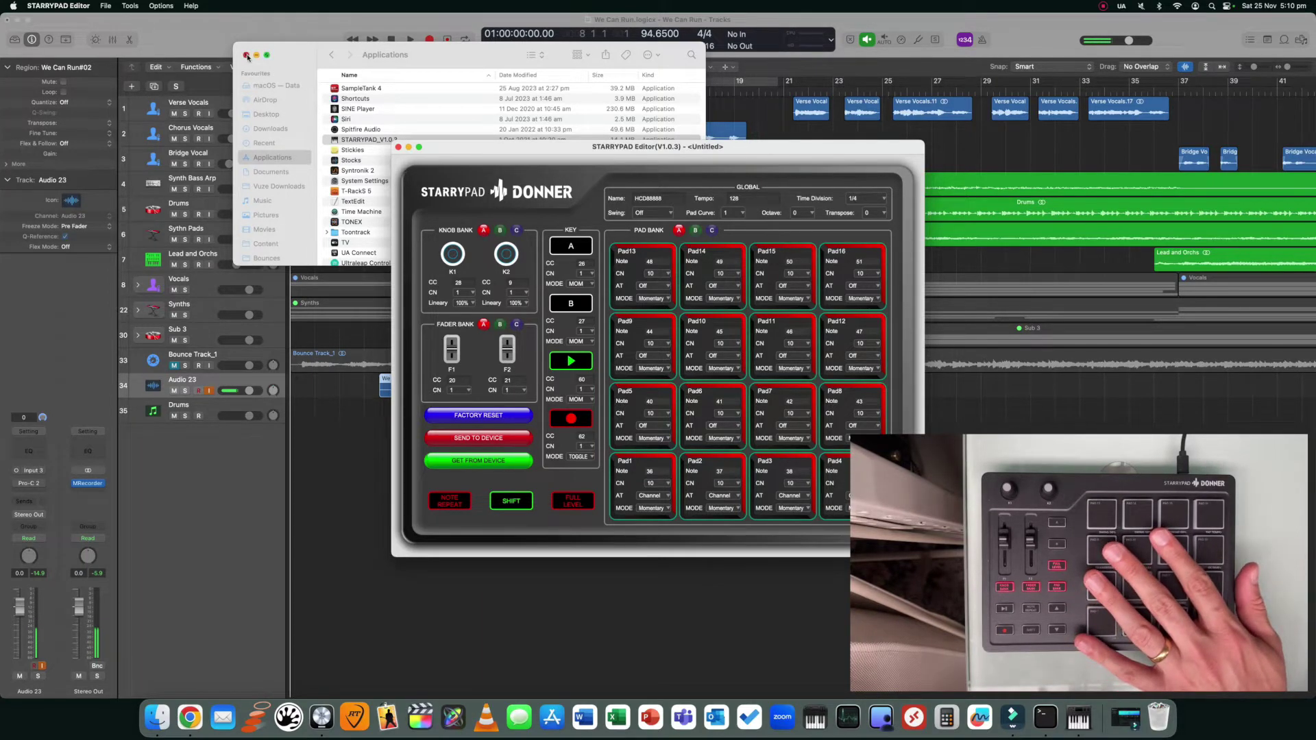
{"action": "left_click_drag", "start_coordinate": [502, 149], "coordinate": [420, 107]}
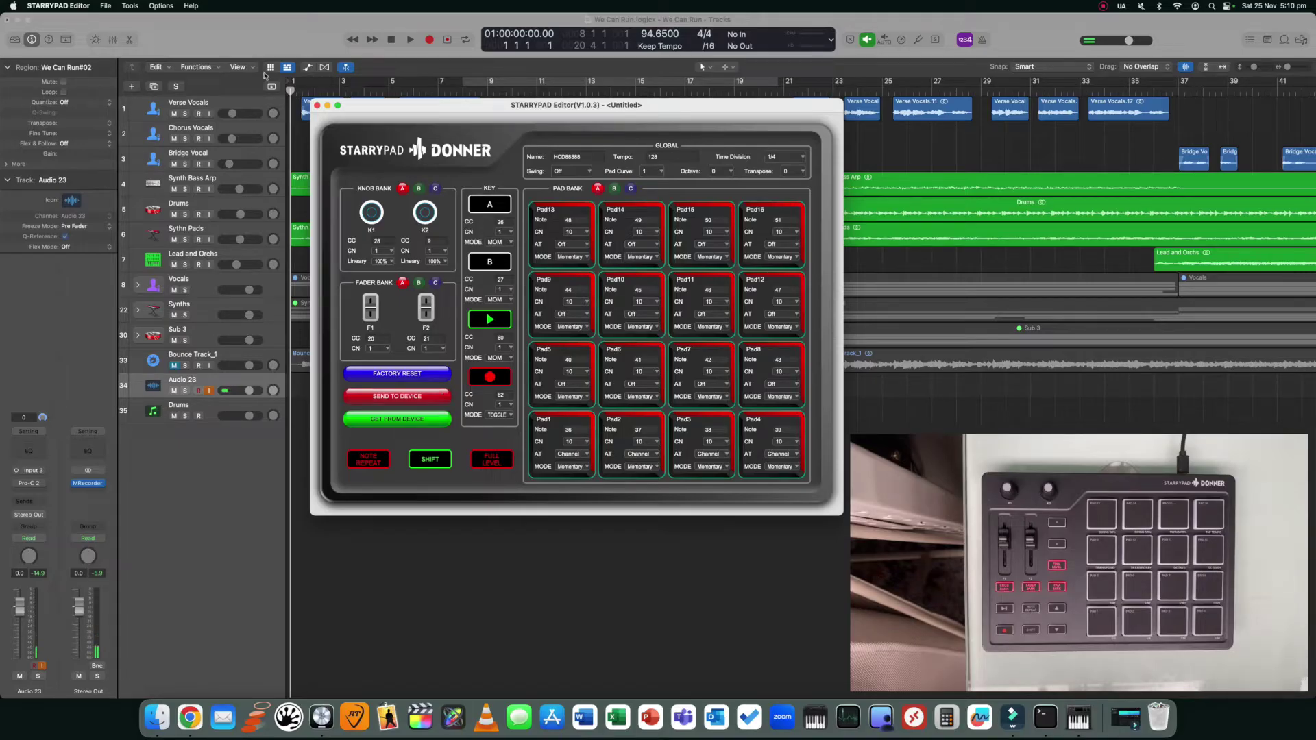
- Confirm STARRYPAD as both the MIDI output and the MIDI input in the editor's device setup
{"action": "left_click", "coordinate": [161, 5]}
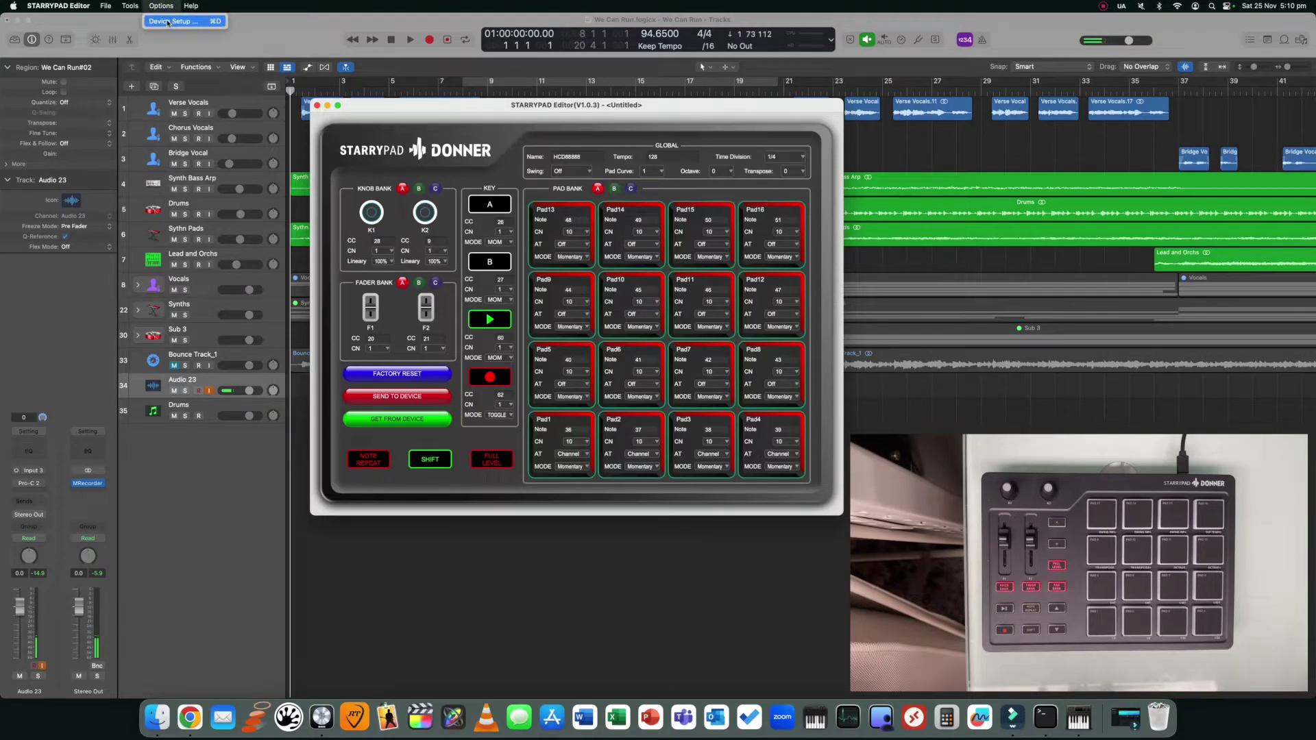
{"action": "left_click", "coordinate": [167, 21]}
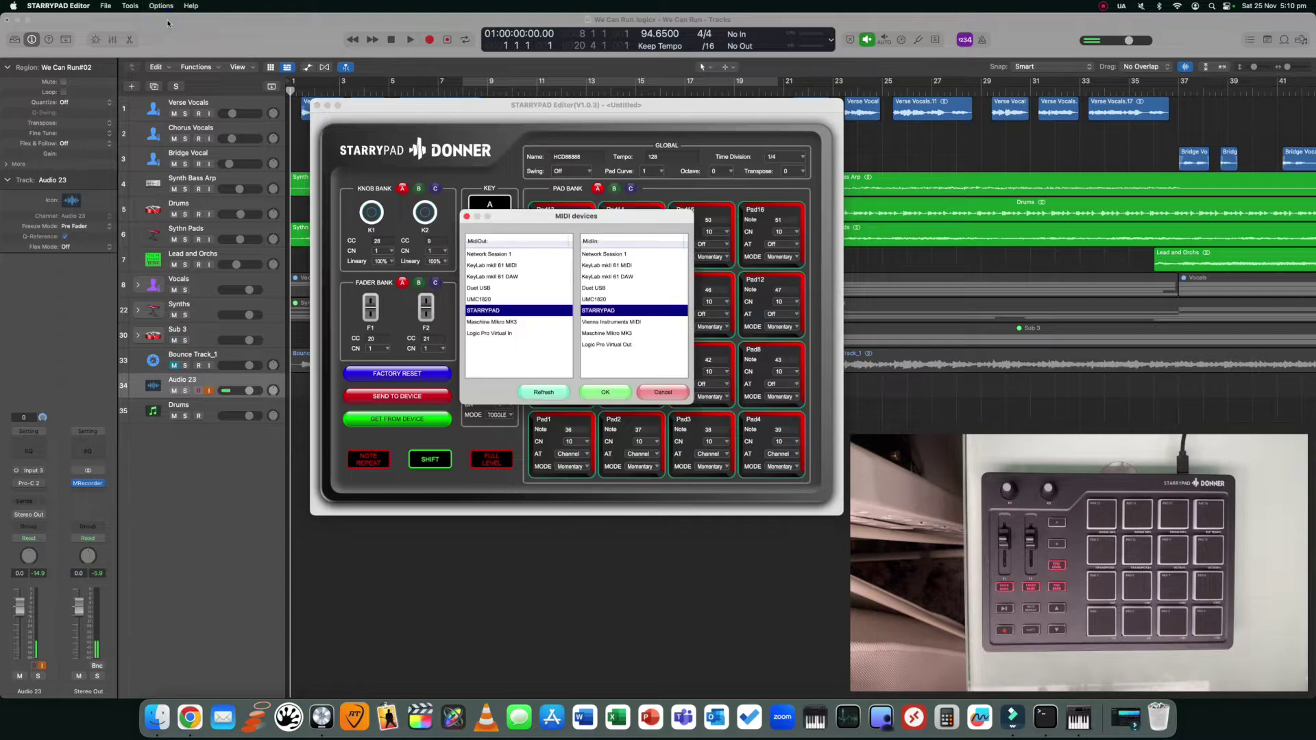
{"action": "left_click", "coordinate": [162, 5]}
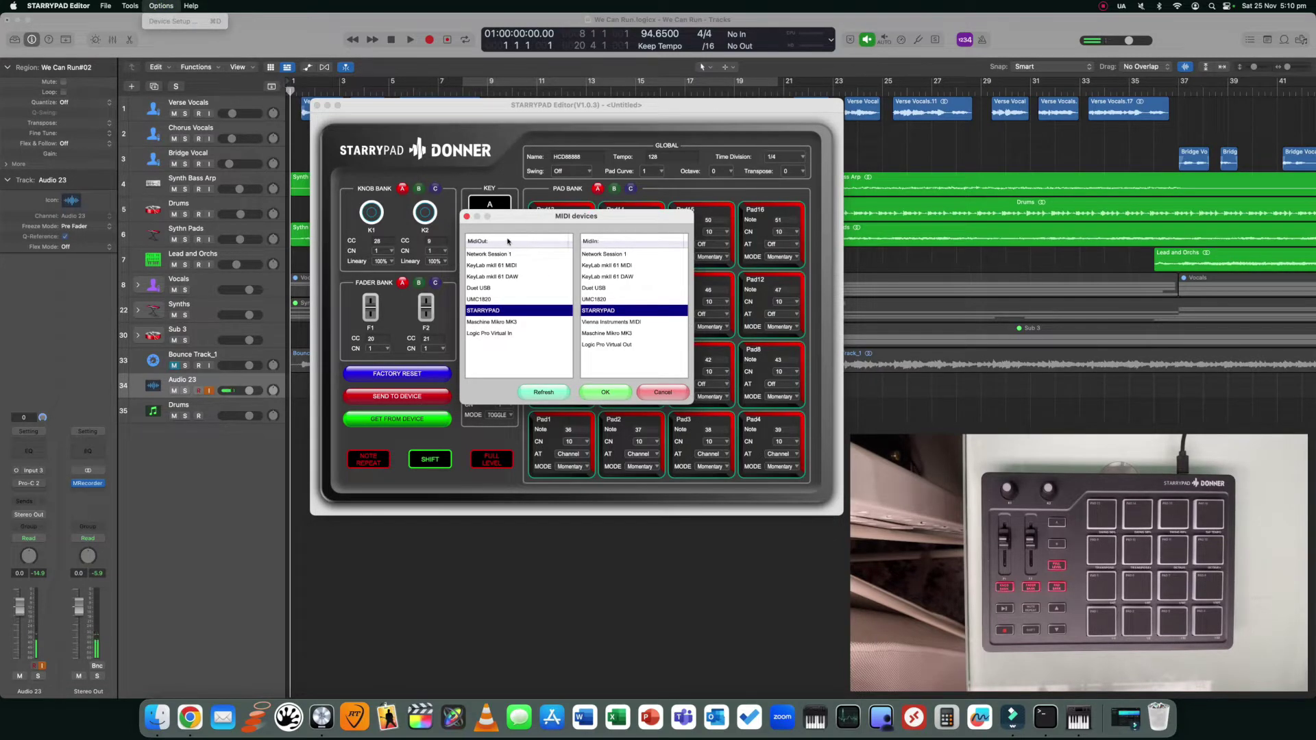
{"action": "left_click", "coordinate": [539, 221]}
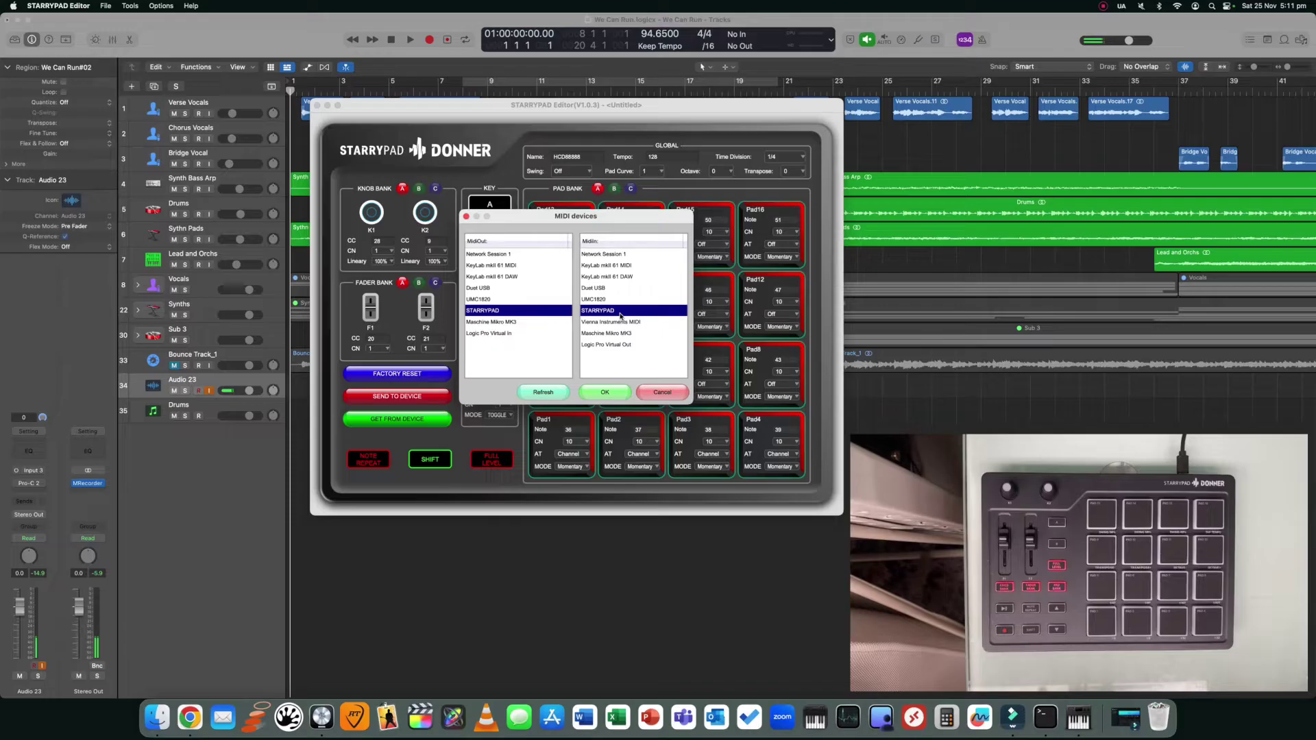
{"action": "left_click", "coordinate": [602, 392]}
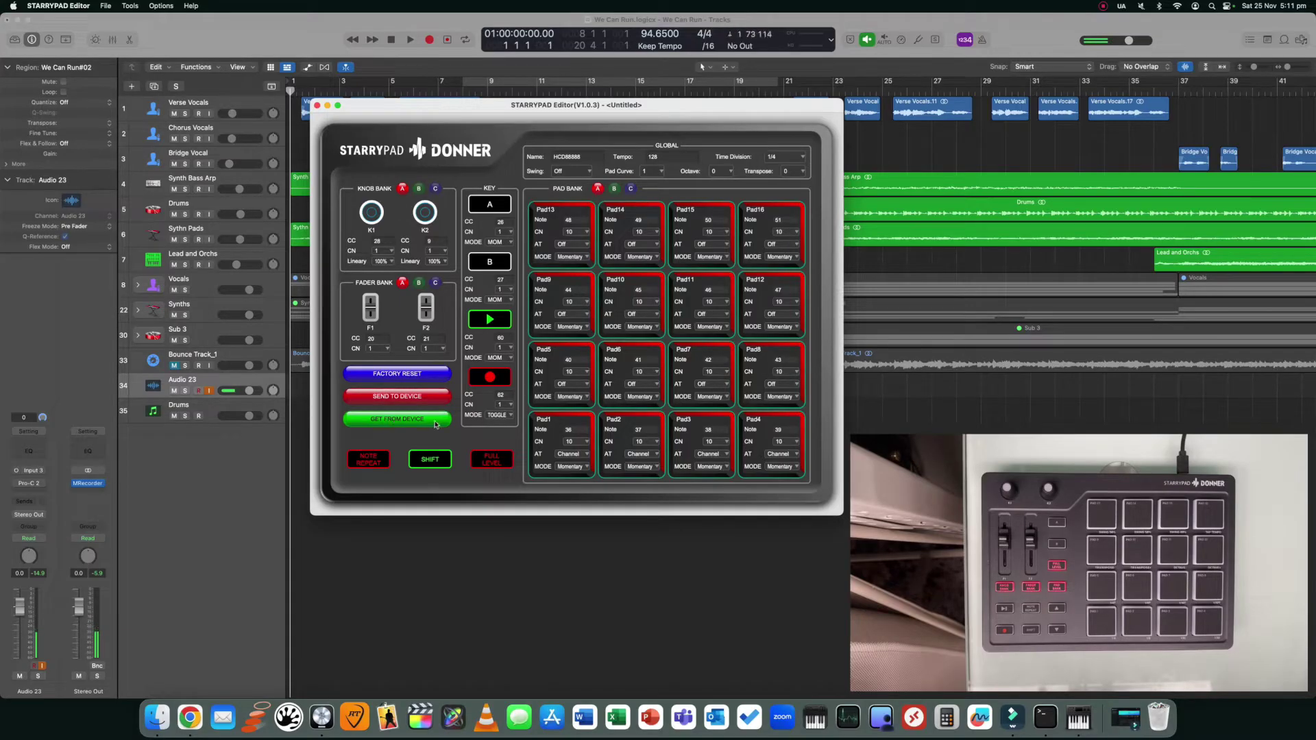
{"action": "left_click", "coordinate": [160, 6]}
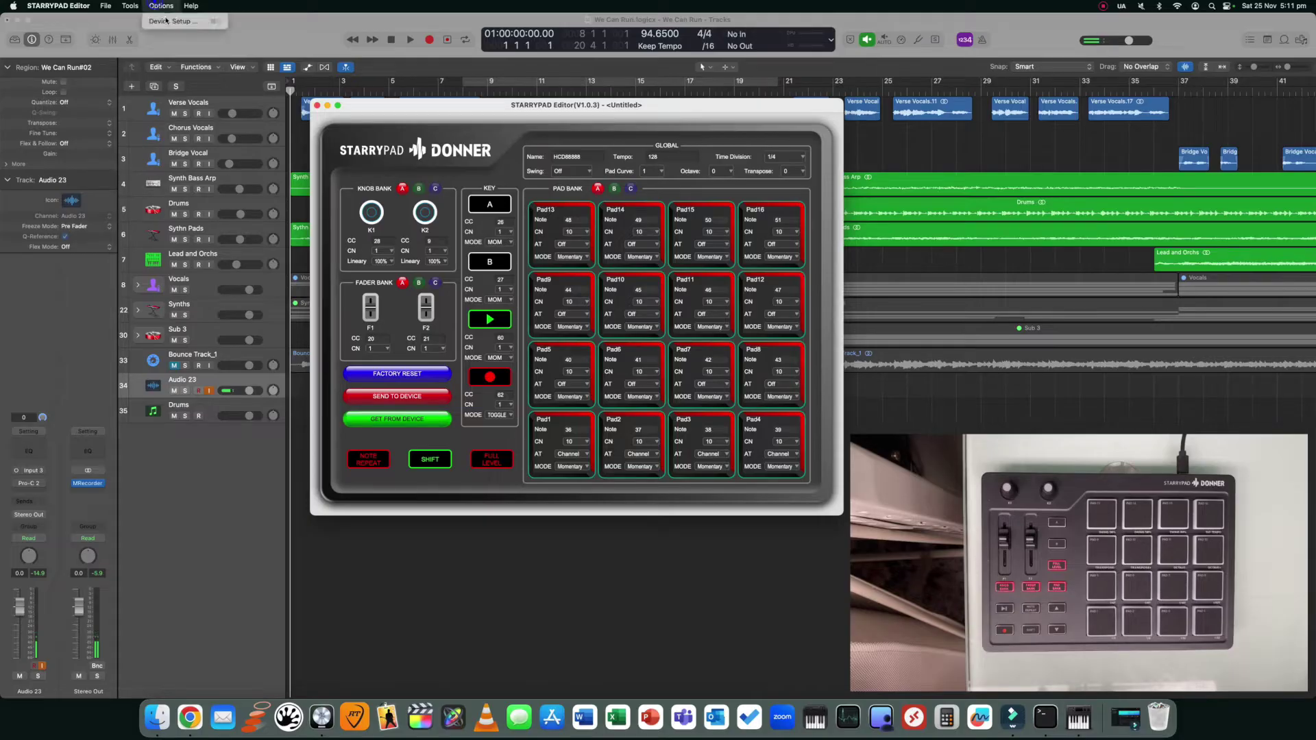
{"action": "left_click", "coordinate": [172, 21]}
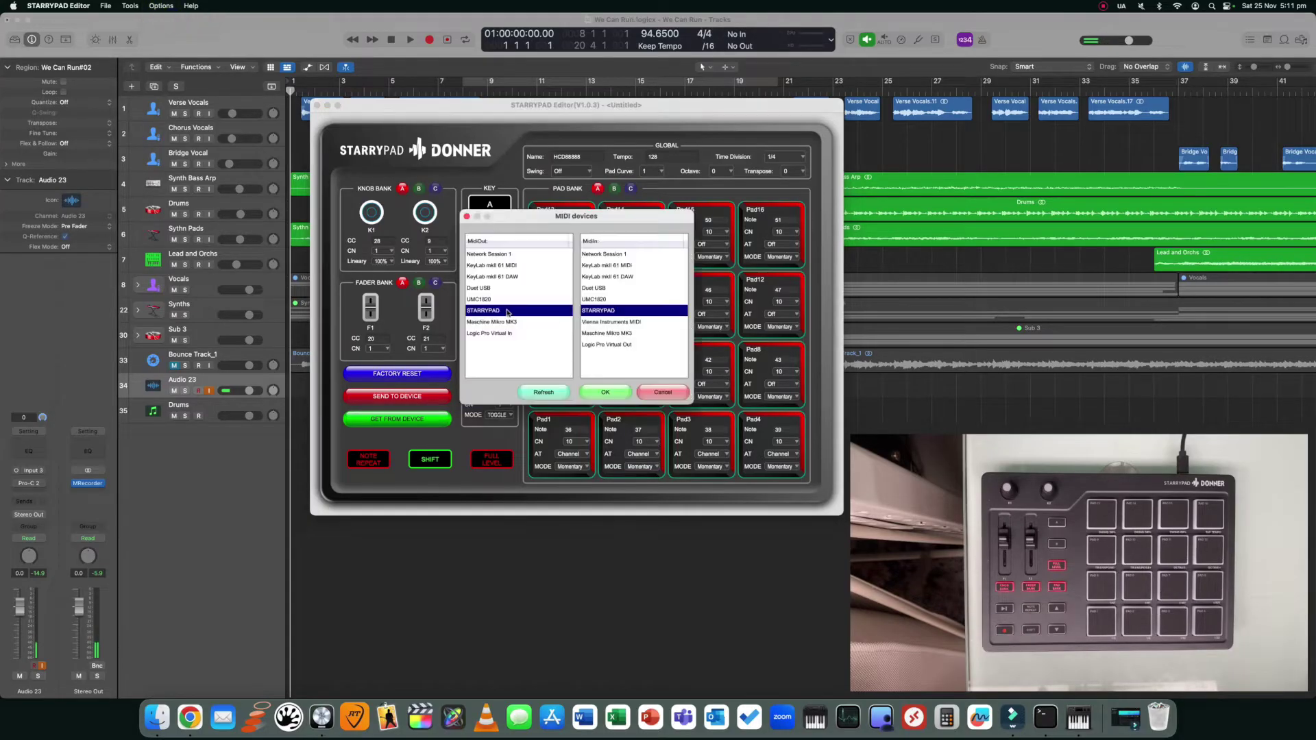
{"action": "left_click", "coordinate": [603, 393]}
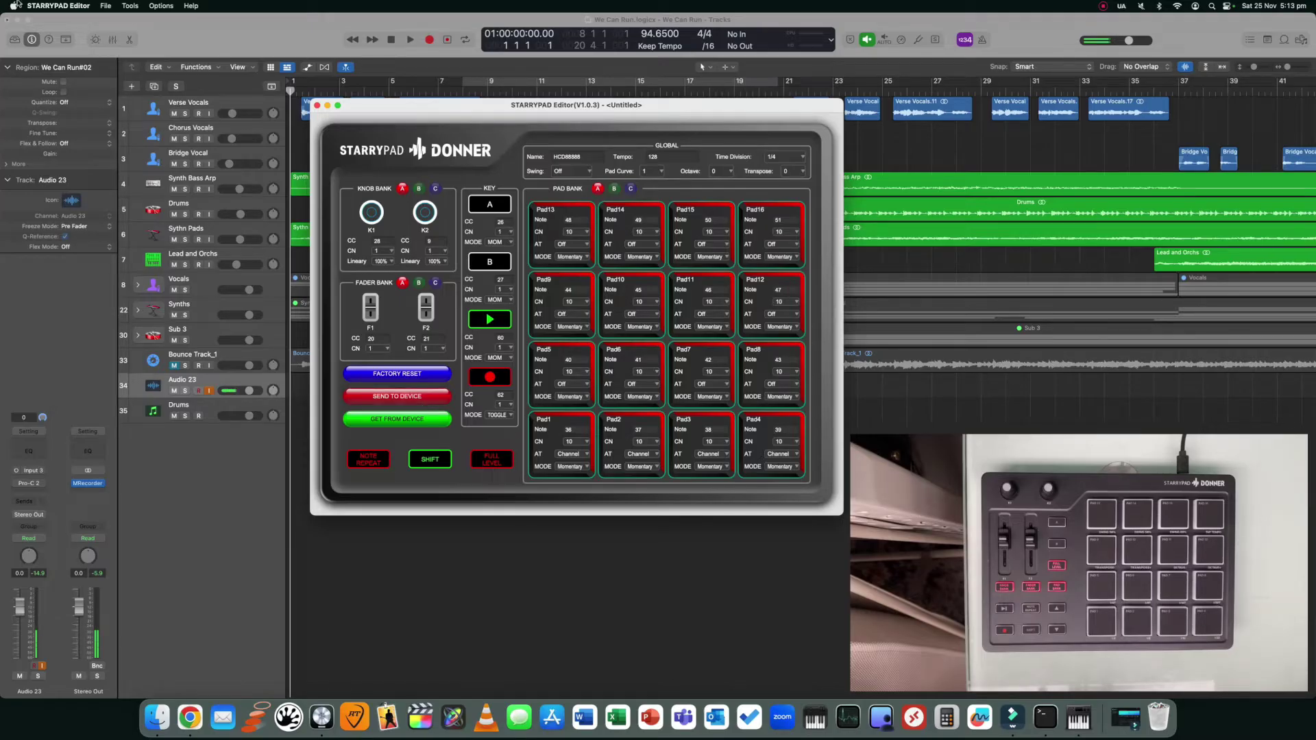
- Open Auto Populate and move its window clear of the editor's pad grid
{"action": "left_click", "coordinate": [129, 4]}
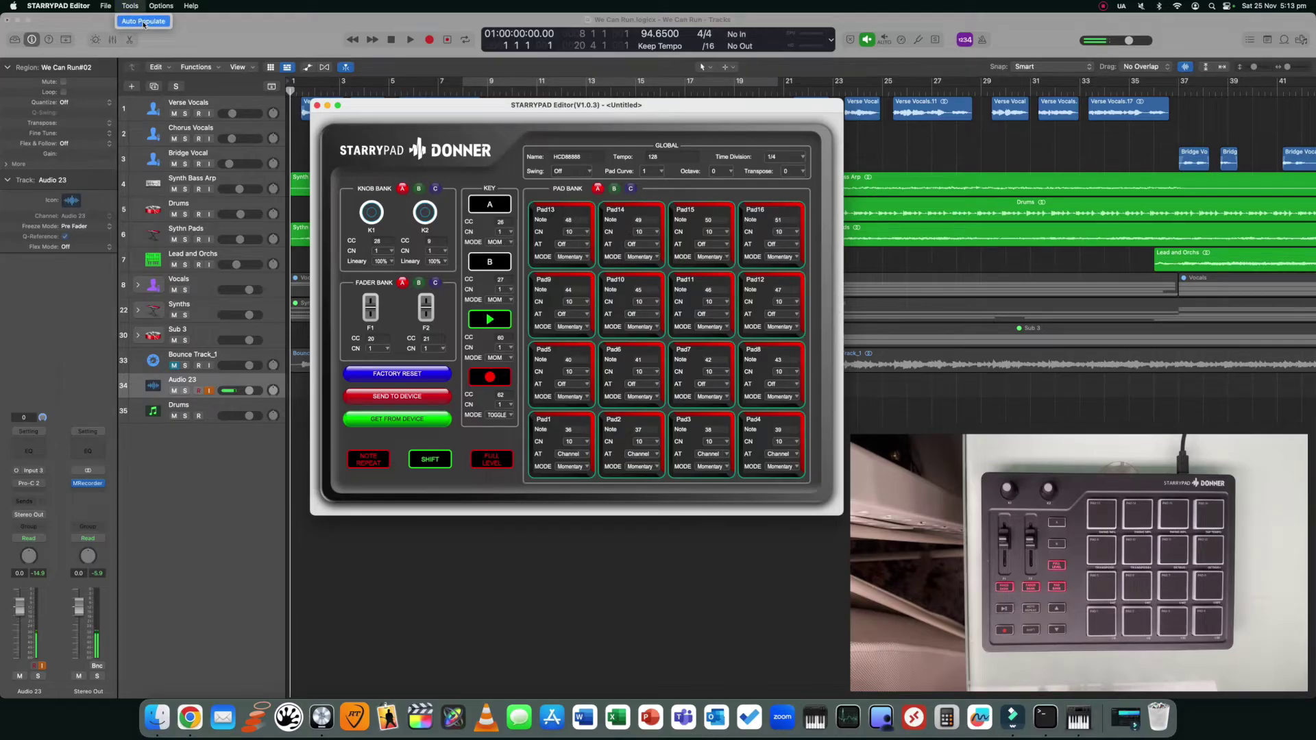
{"action": "left_click", "coordinate": [141, 22]}
{"action": "left_click_drag", "start_coordinate": [939, 124], "coordinate": [540, 370]}
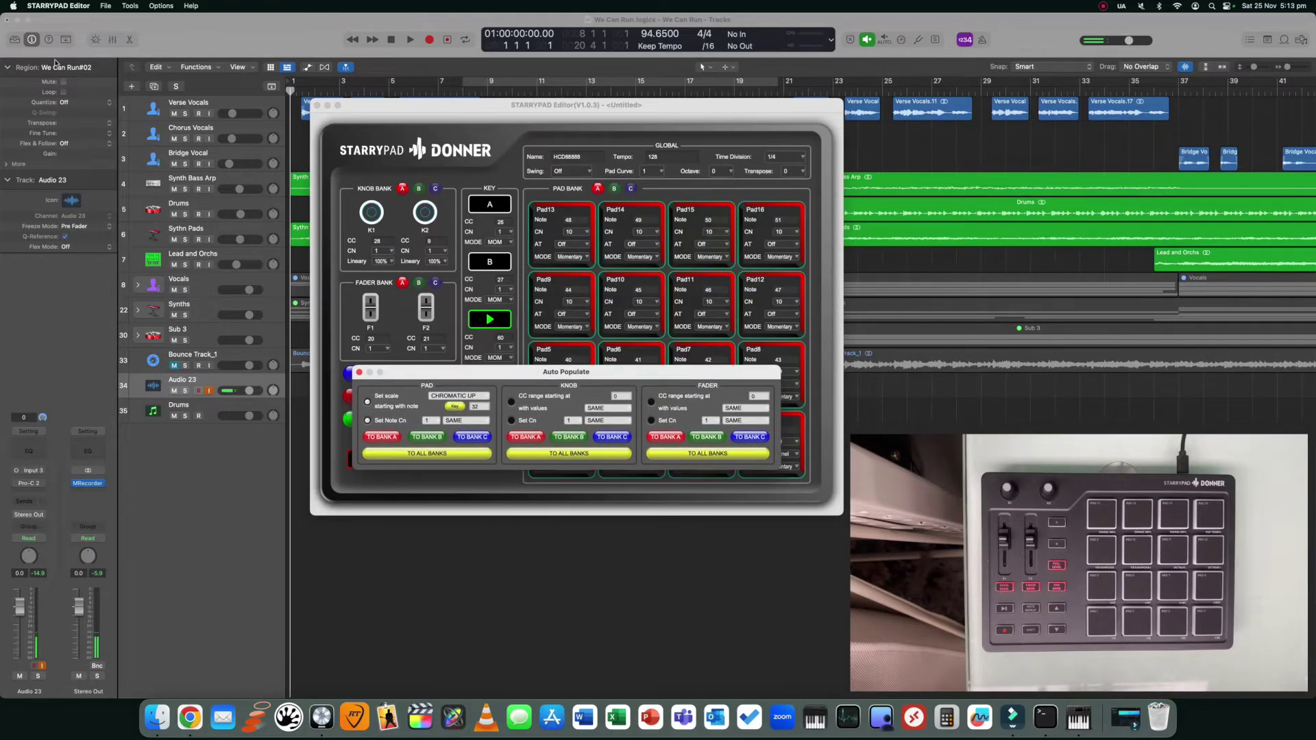
{"action": "left_click", "coordinate": [130, 5]}
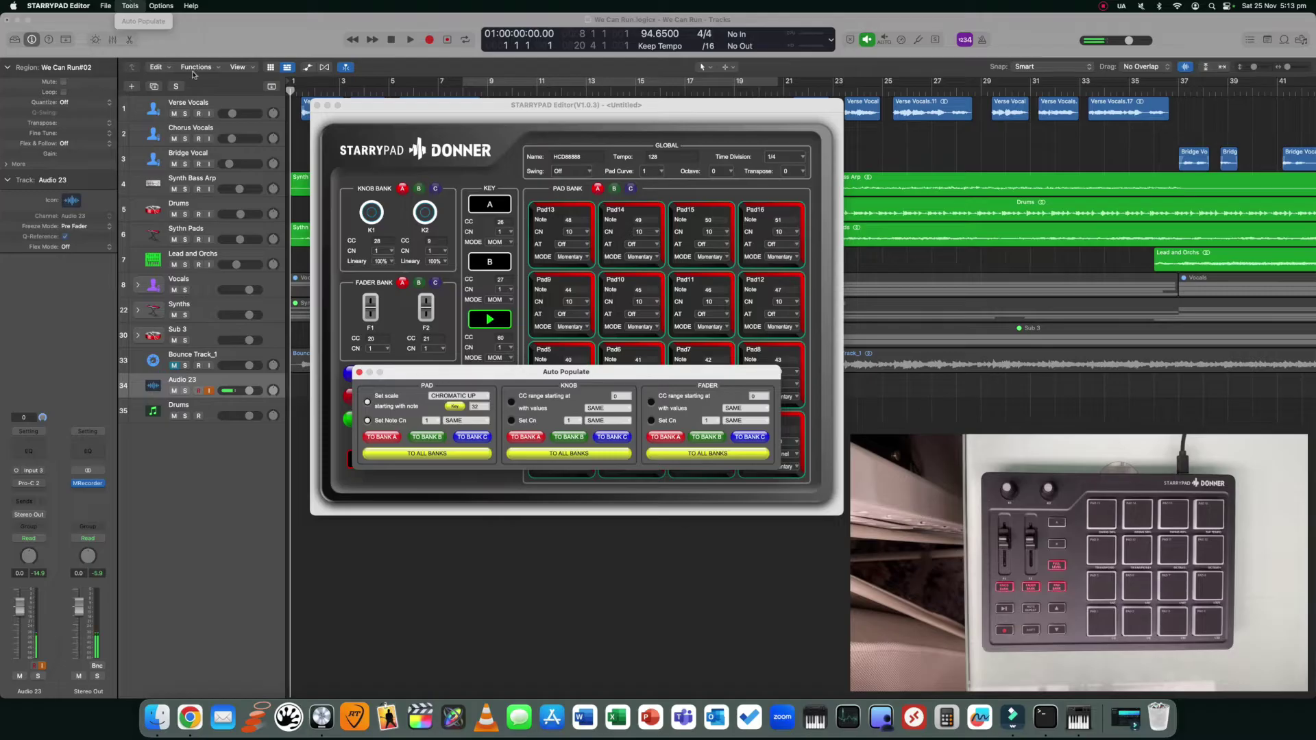
{"action": "left_click_drag", "start_coordinate": [543, 376], "coordinate": [574, 375]}
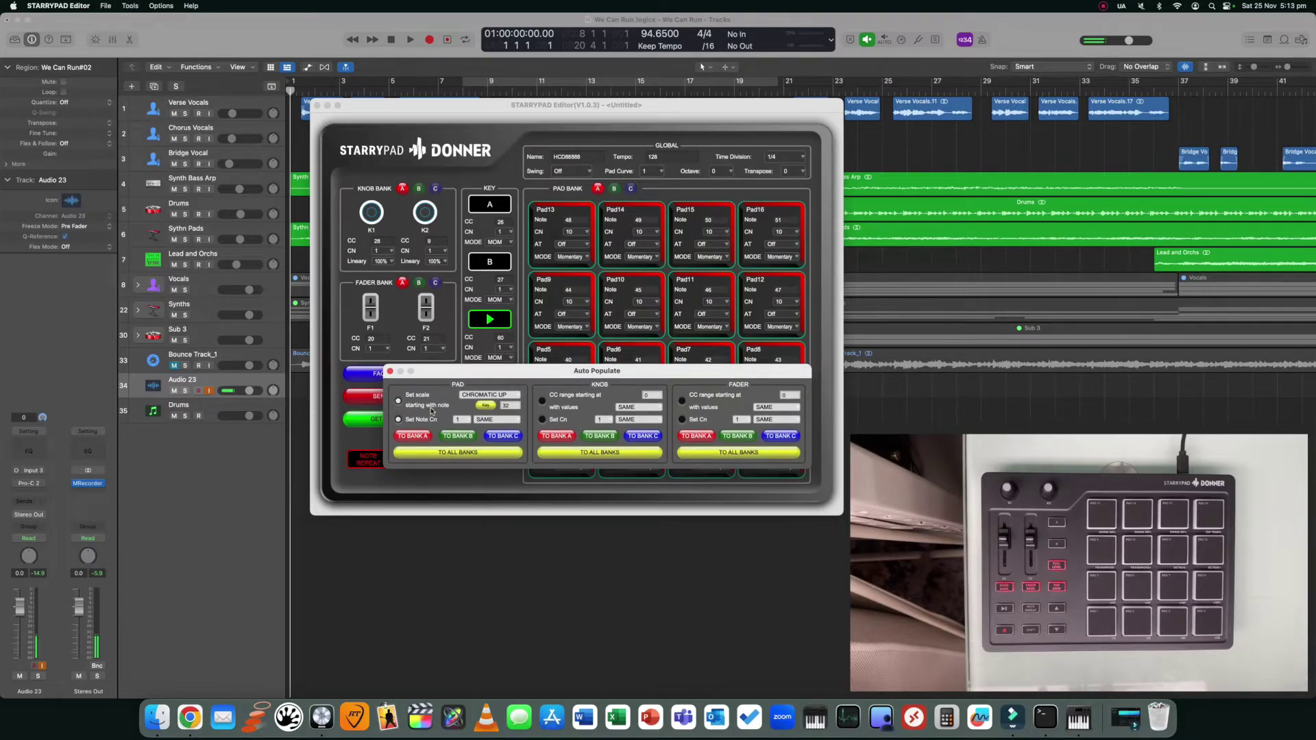
{"action": "left_click_drag", "start_coordinate": [504, 374], "coordinate": [630, 347]}
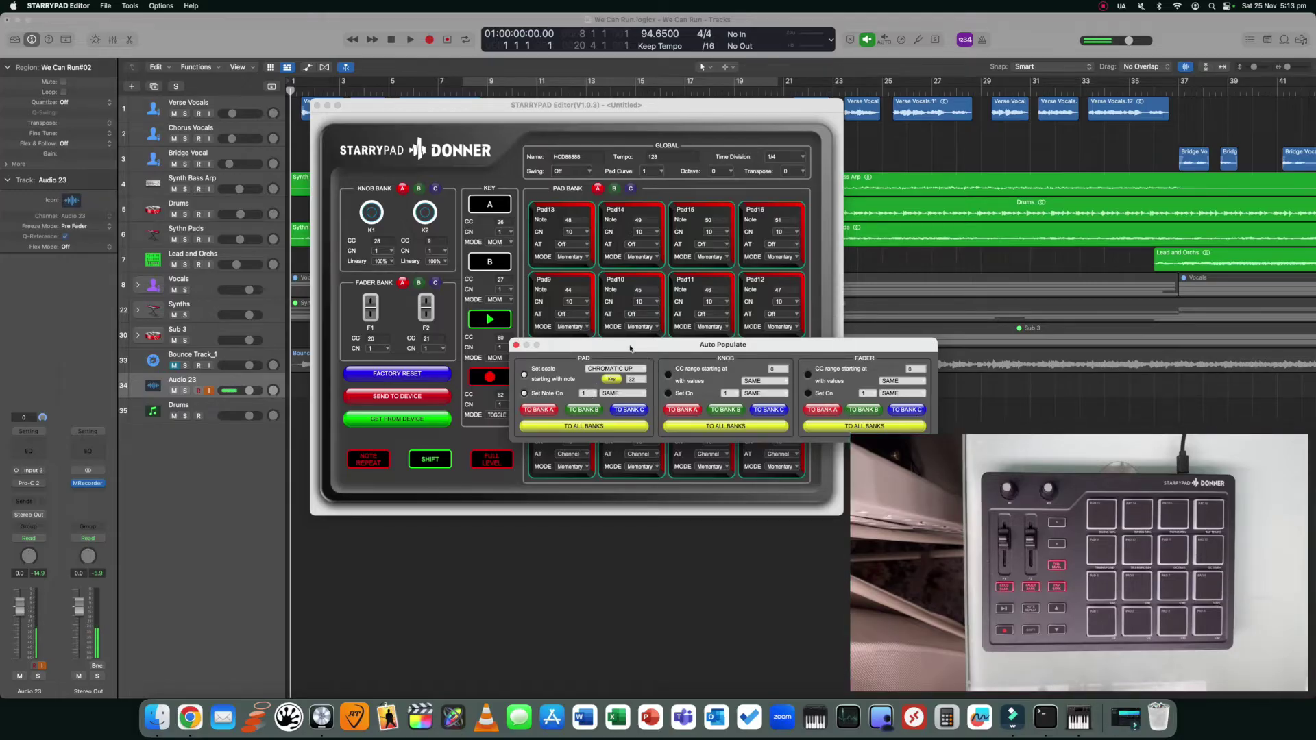
{"action": "left_click_drag", "start_coordinate": [630, 348], "coordinate": [729, 322]}
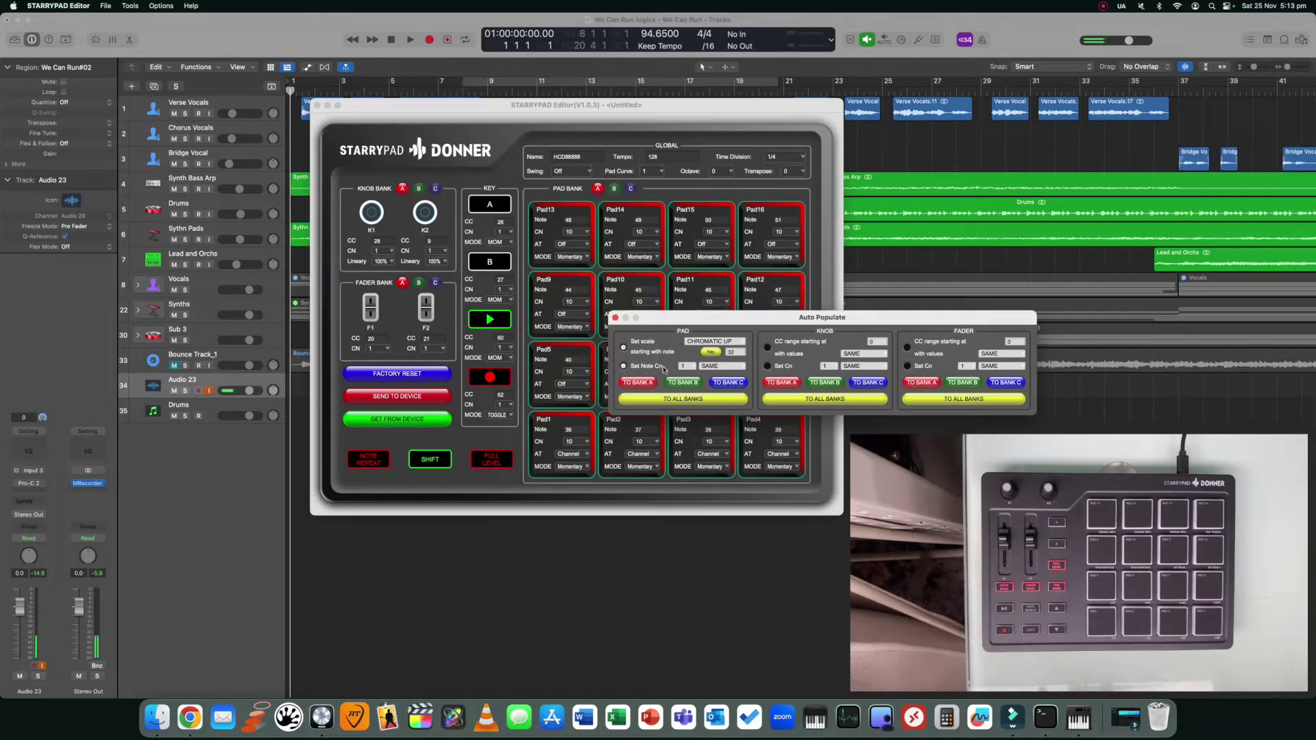
{"action": "left_click_drag", "start_coordinate": [689, 318], "coordinate": [984, 211]}
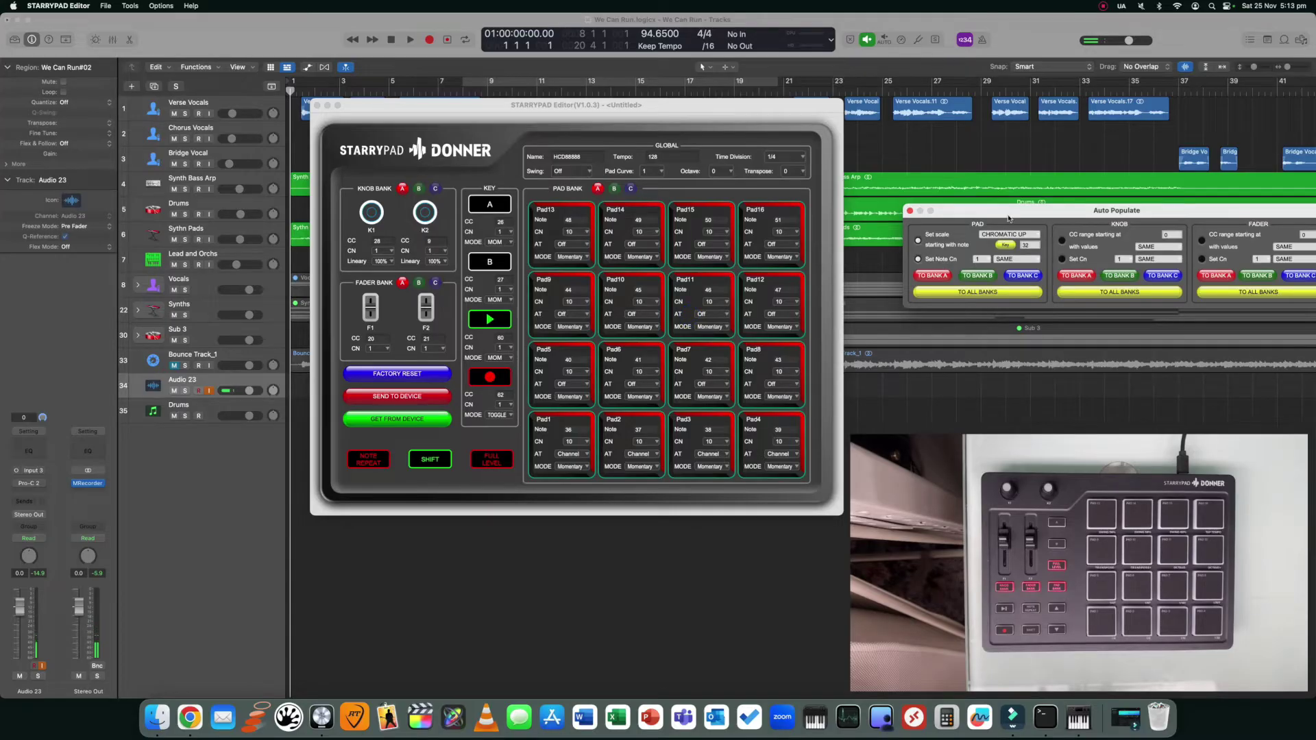
- Populate the pads in all banks with the CHROMATIC UP scale starting with note 32 and note channel 1
{"action": "left_click_drag", "start_coordinate": [994, 213], "coordinate": [669, 266]}
{"action": "left_click", "coordinate": [650, 347]}
{"action": "left_click_drag", "start_coordinate": [602, 319], "coordinate": [730, 296]}
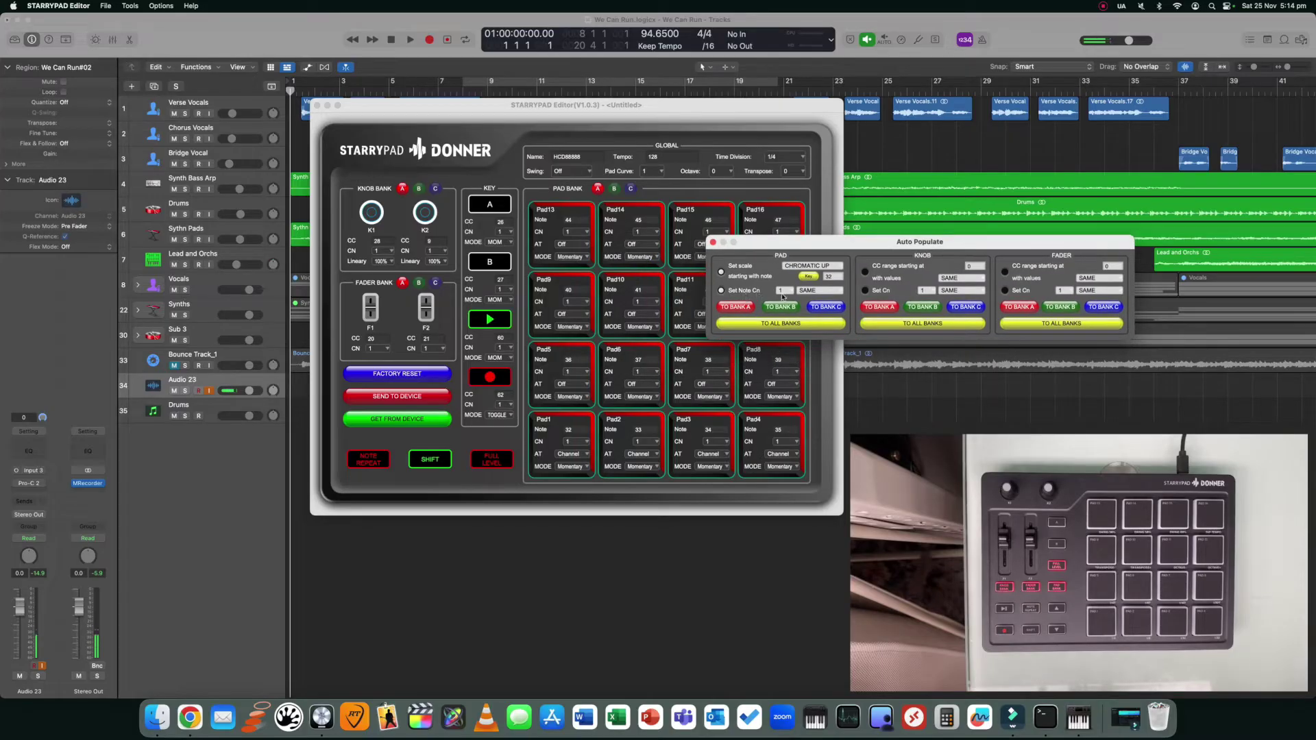
- Choose SAME for the pad note channel, keep channel 1, and apply the pad settings to all banks again
{"action": "left_click", "coordinate": [812, 292]}
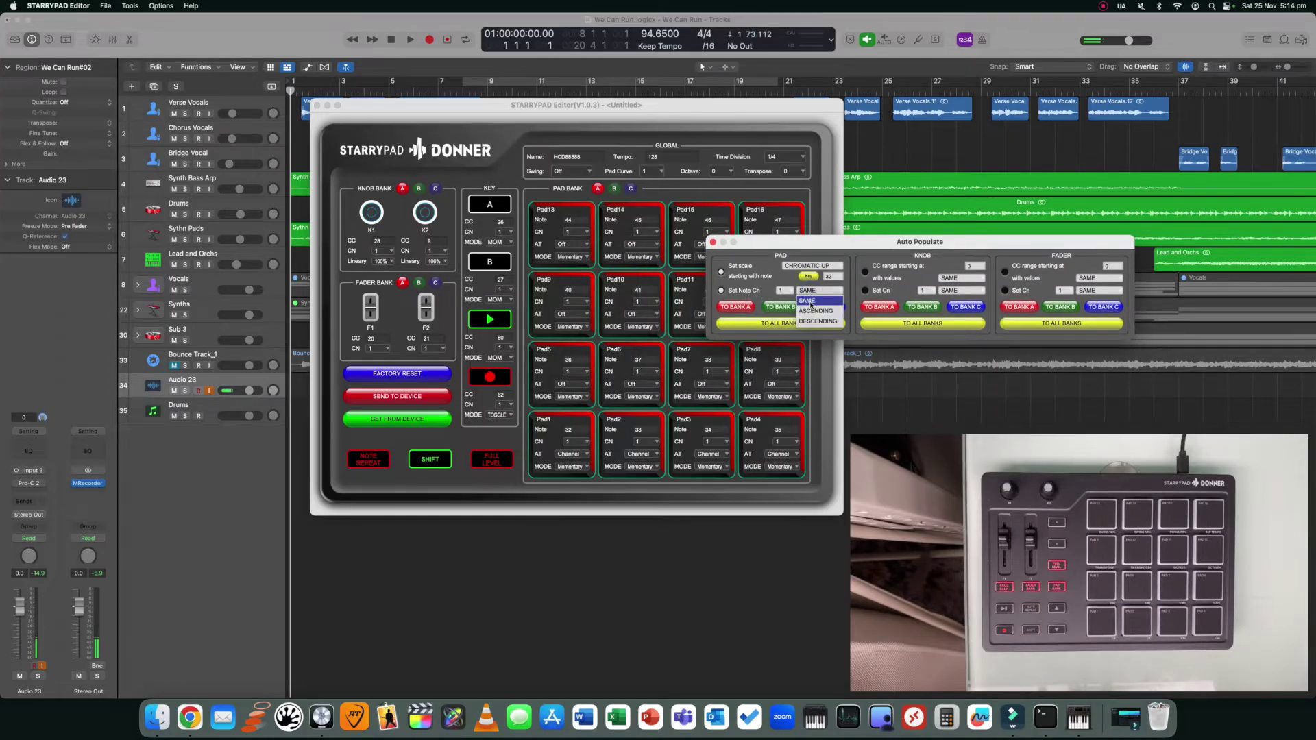
{"action": "left_click", "coordinate": [811, 302]}
{"action": "left_click", "coordinate": [816, 291]}
{"action": "left_click", "coordinate": [811, 302]}
{"action": "left_click", "coordinate": [784, 291]}
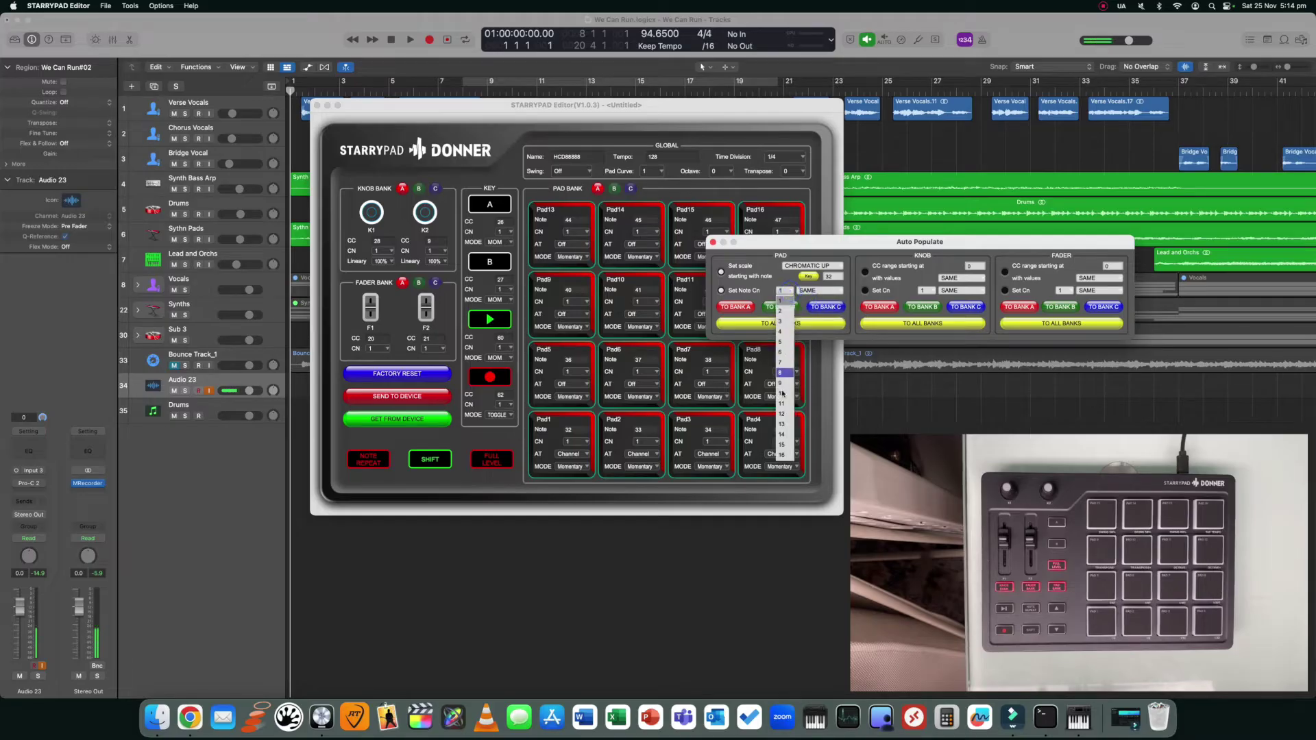
{"action": "left_click", "coordinate": [776, 278]}
{"action": "left_click", "coordinate": [737, 323]}
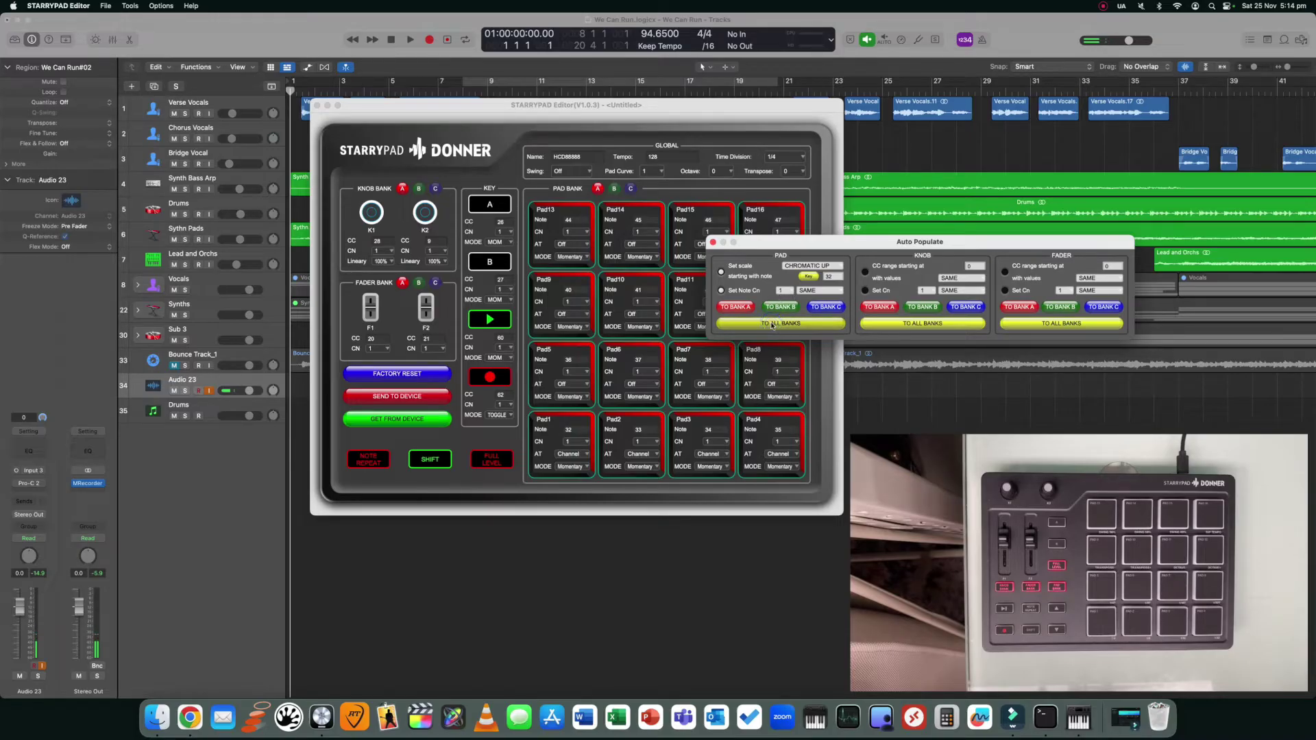
- Close Auto Populate and send the current pad configuration to the STARRYPAD device, acknowledging the completed transfer
{"action": "left_click", "coordinate": [713, 243]}
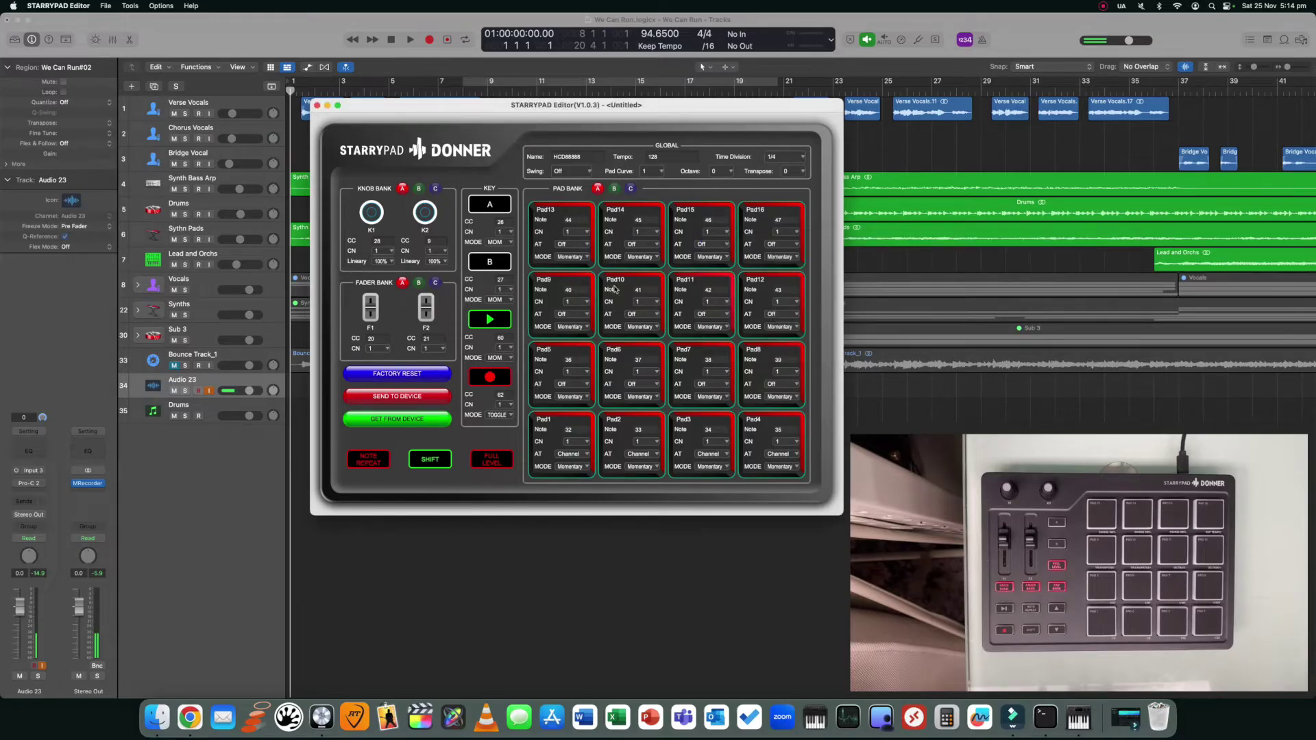
{"action": "left_click", "coordinate": [398, 398]}
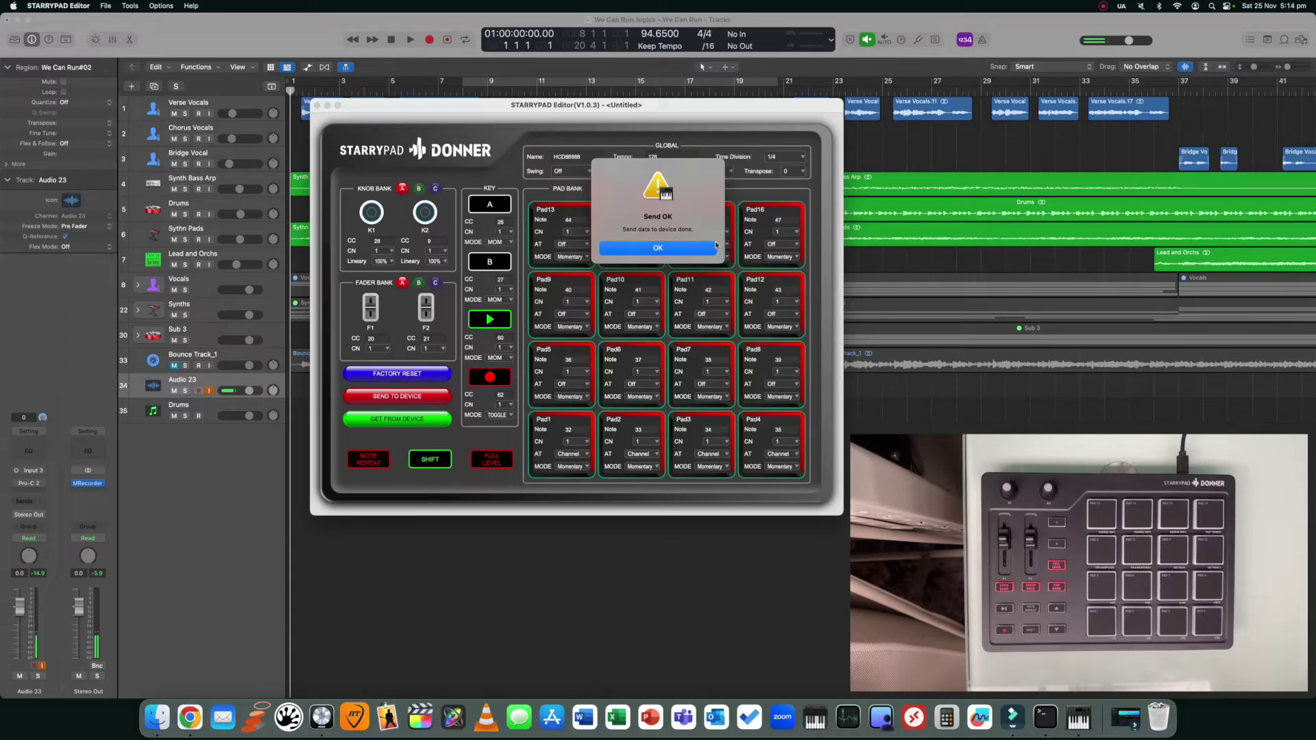
{"action": "left_click", "coordinate": [670, 249]}
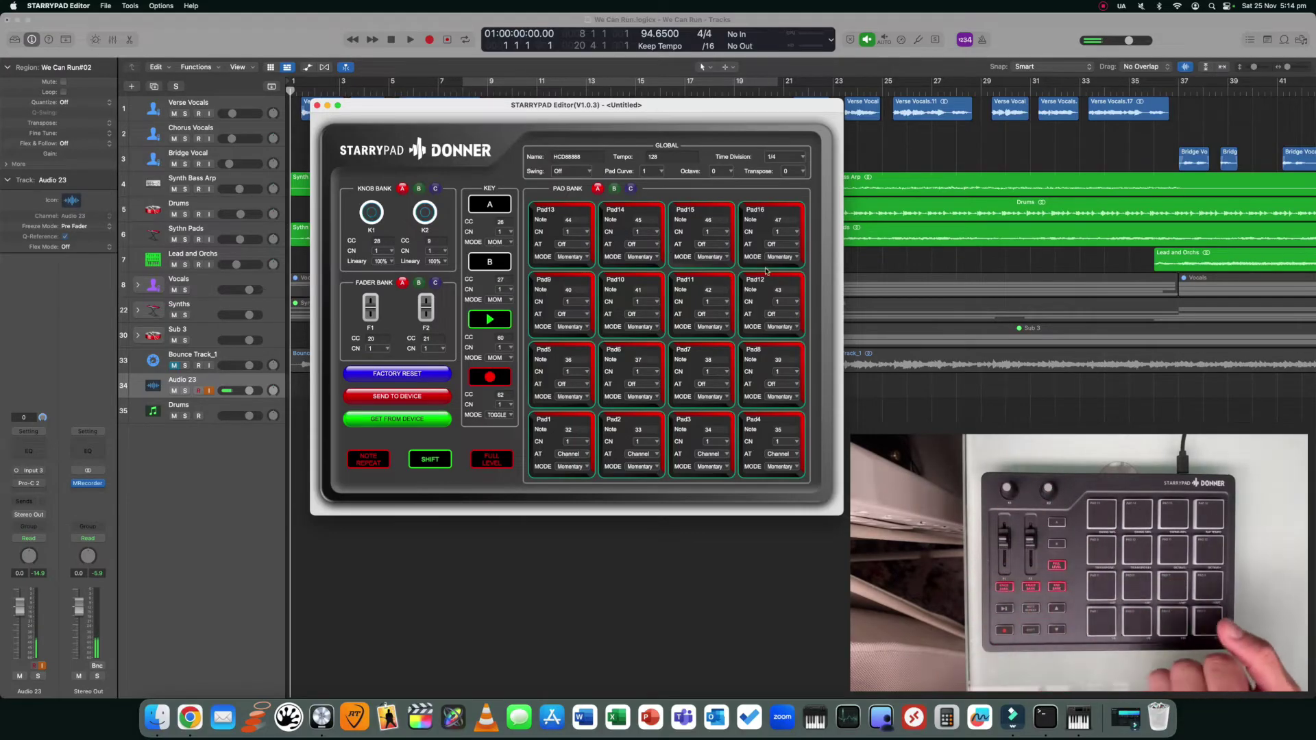
- Close the STARRYPAD editor and select the Drums instrument track (track 35) in the Logic Pro project
{"action": "left_click", "coordinate": [317, 105]}
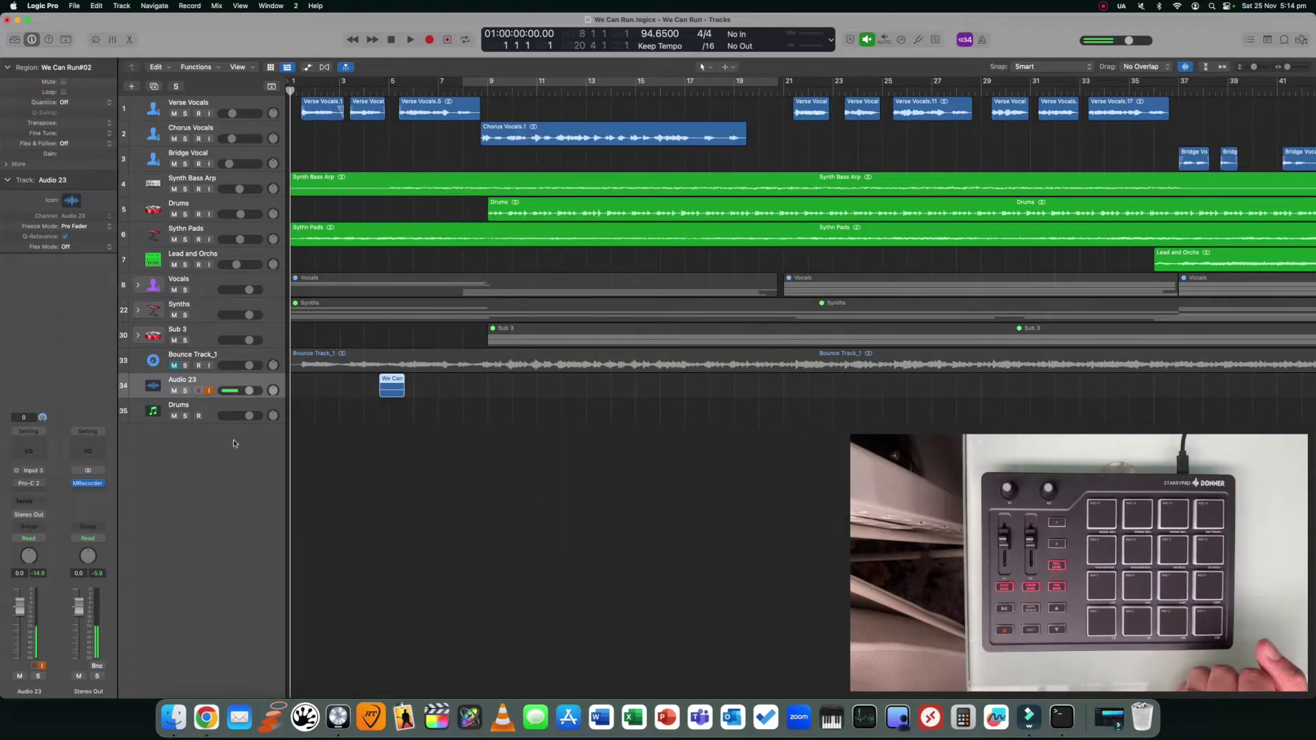
{"action": "left_click", "coordinate": [214, 412]}
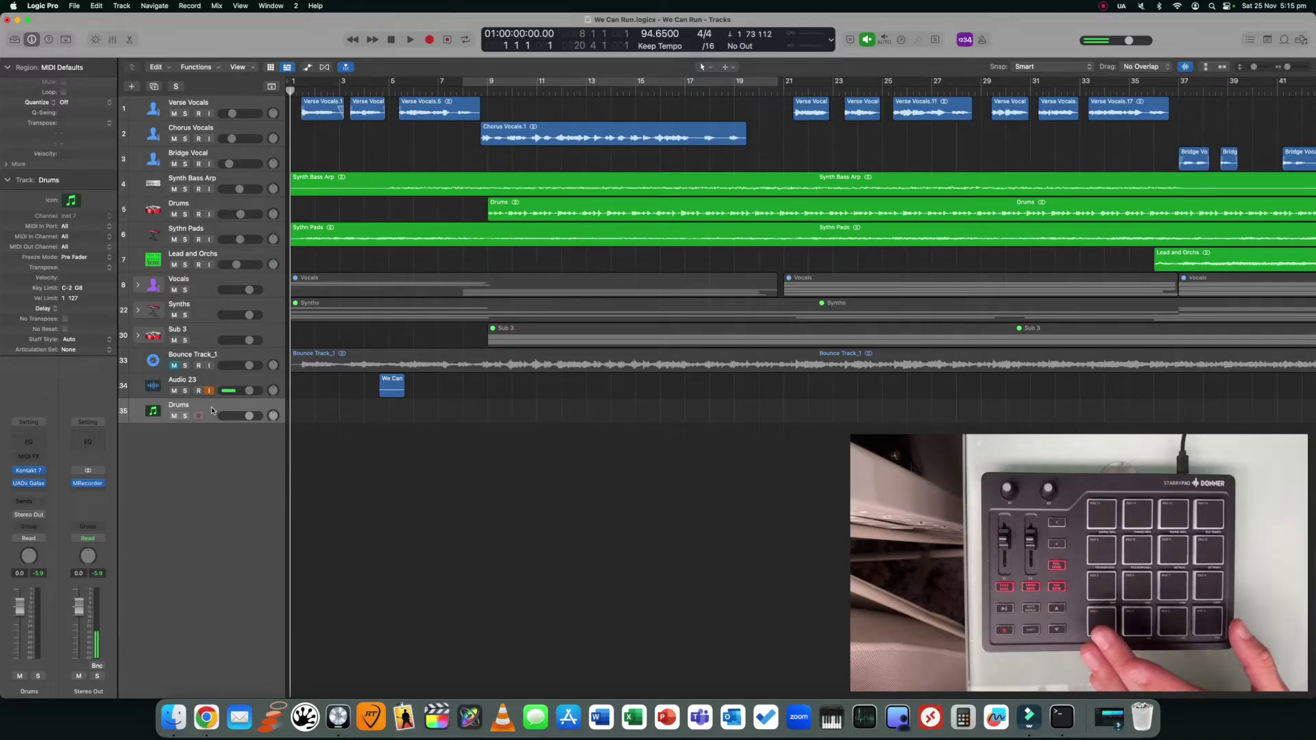
{"action": "double_click", "coordinate": [179, 406]}
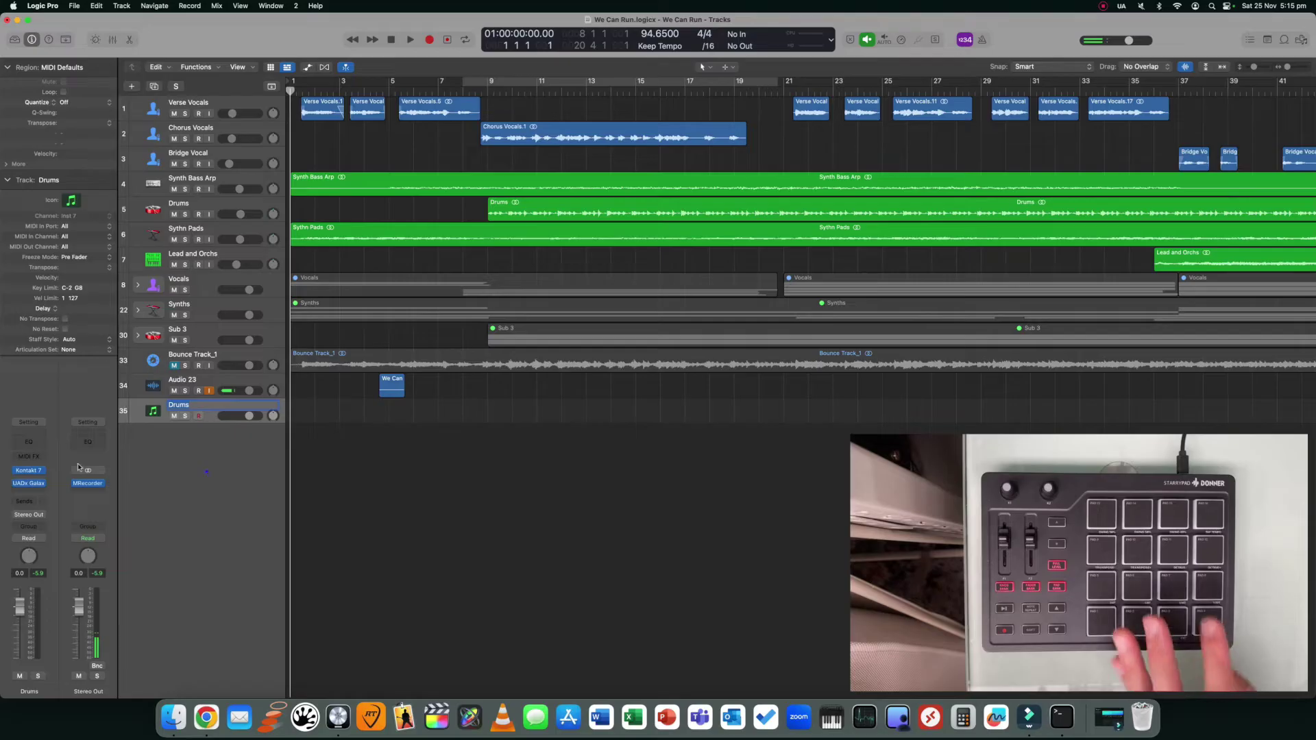
{"action": "key", "text": "Return"}
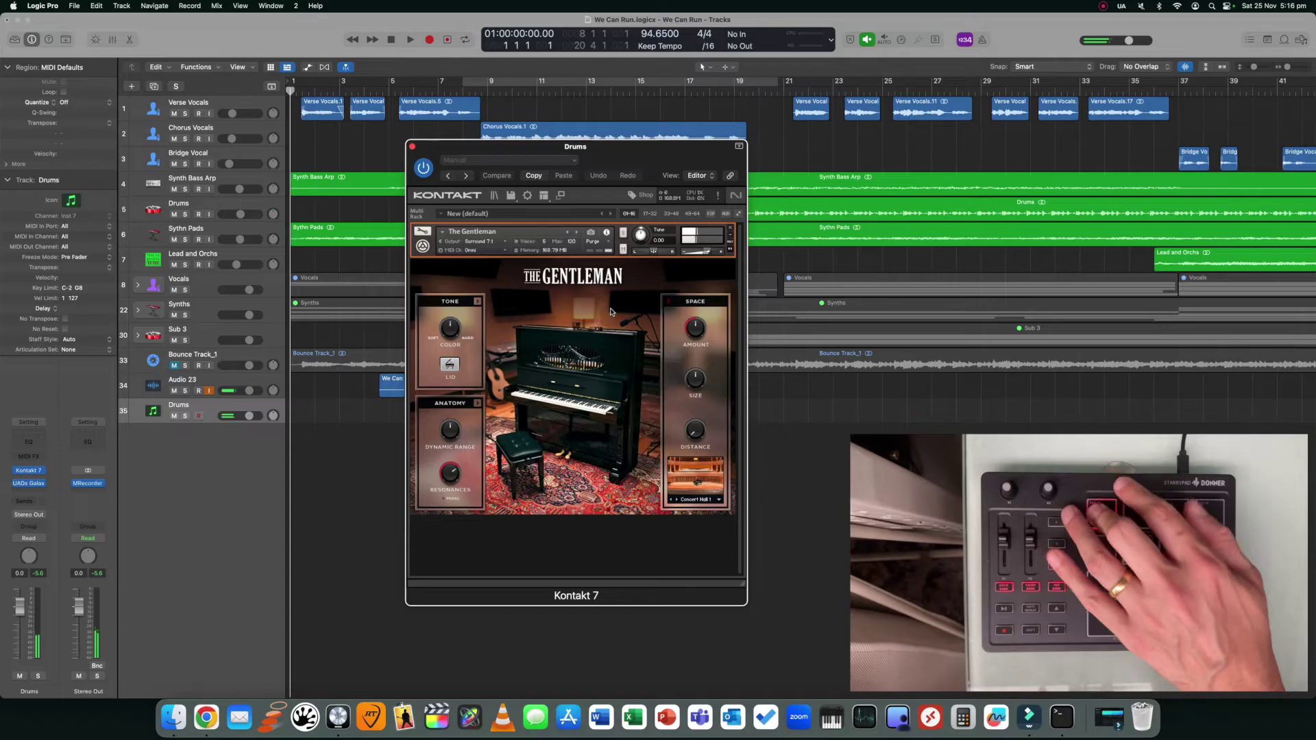
- Try Port A channel 10 as the MIDI input channel of The Gentleman piano in Kontakt 7
{"action": "left_click", "coordinate": [506, 253]}
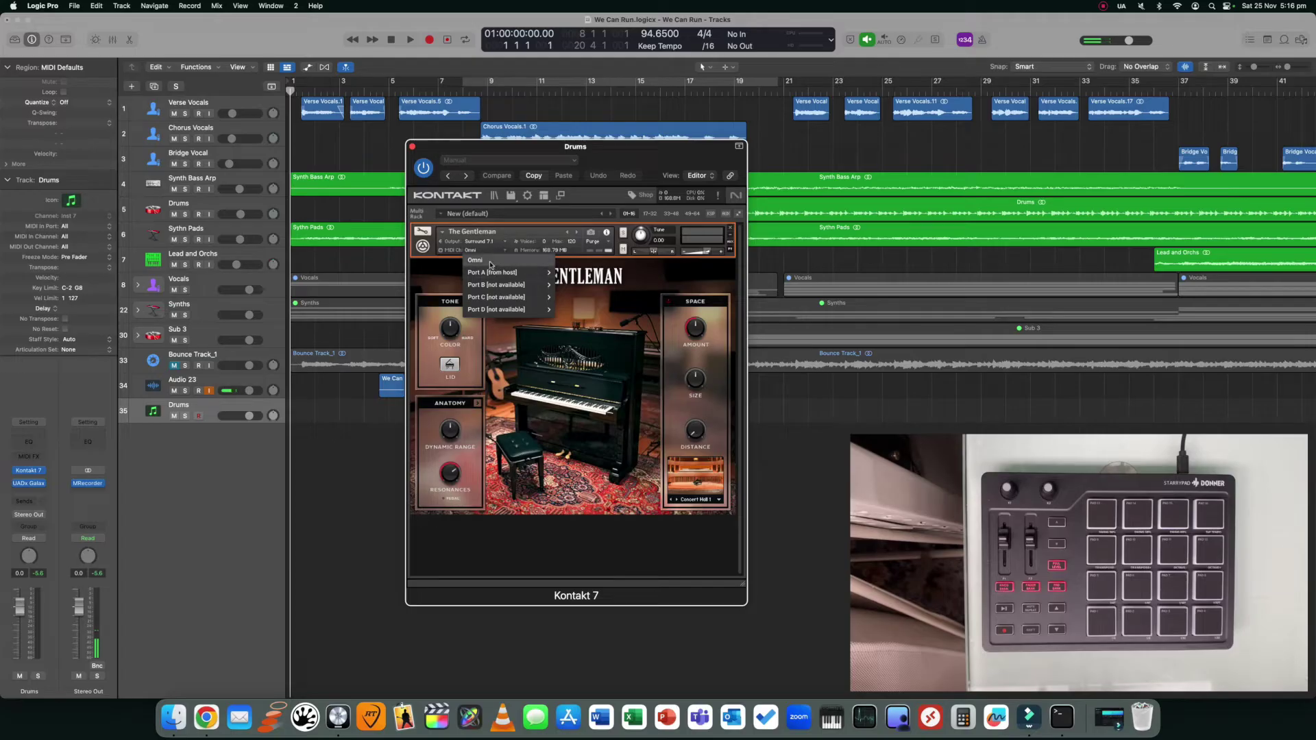
{"action": "mouse_move", "coordinate": [502, 275]}
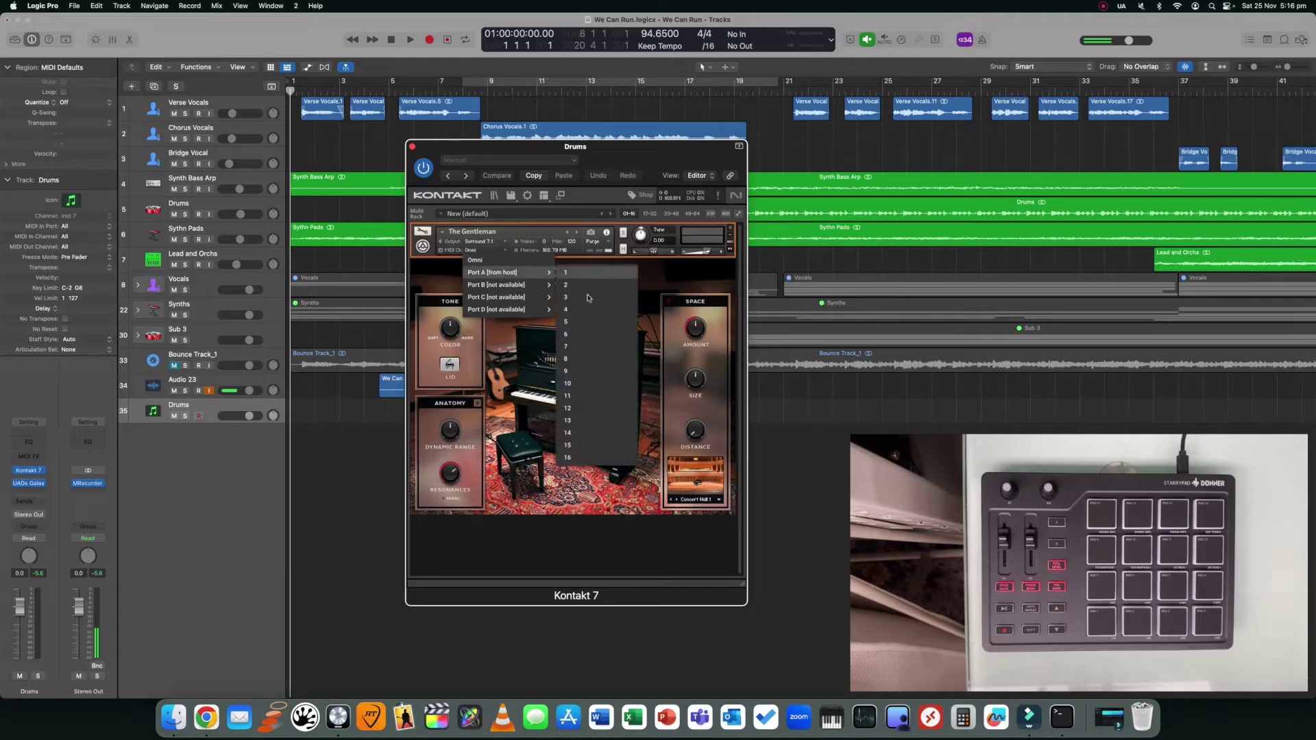
{"action": "left_click", "coordinate": [585, 383]}
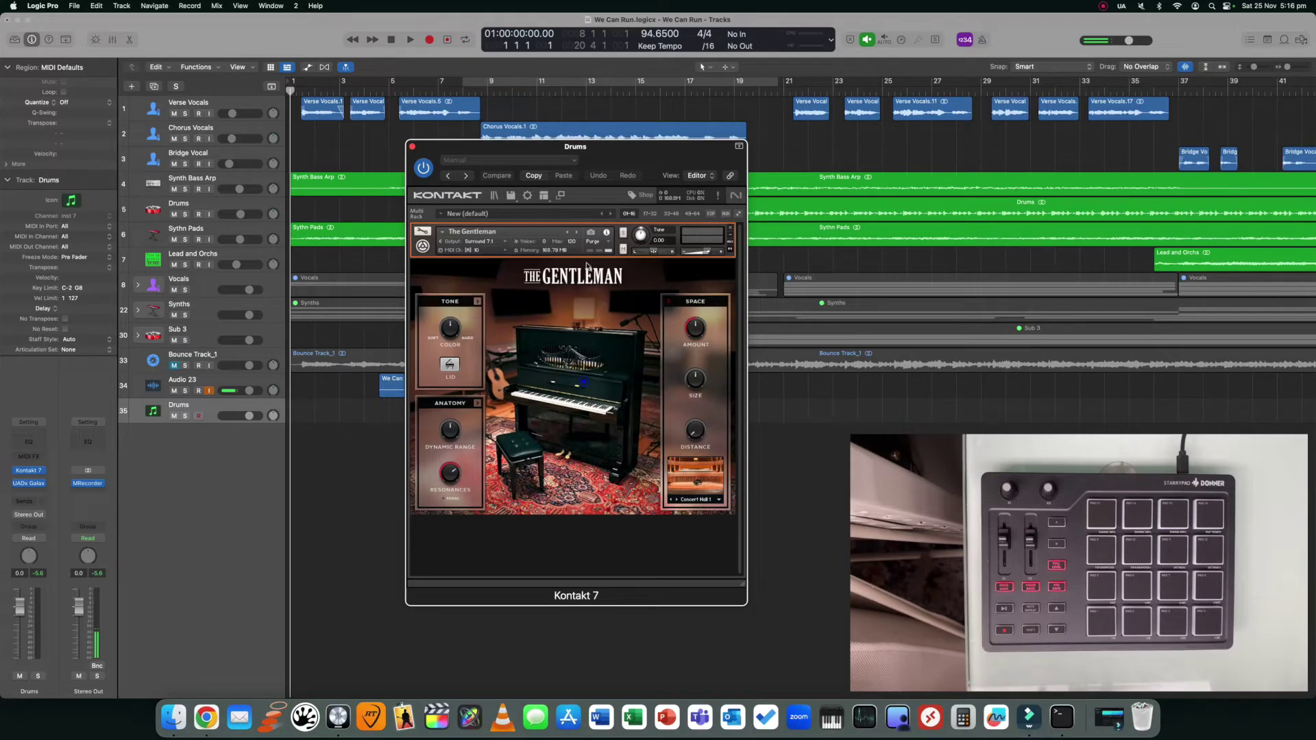
- Set The Gentleman's MIDI input channel in Kontakt 7 to Port A channel 1, matching the pads' note channel
{"action": "left_click", "coordinate": [508, 237]}
{"action": "left_click", "coordinate": [579, 272]}
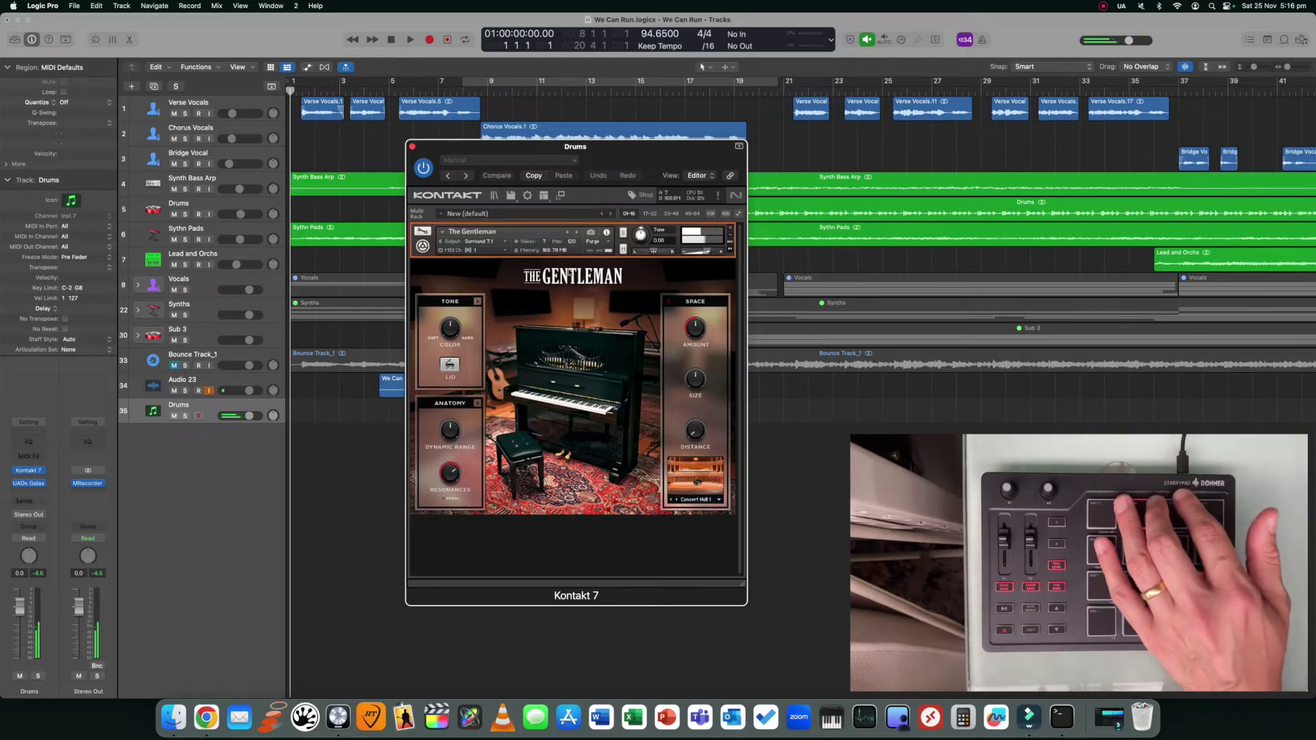
{"action": "left_click", "coordinate": [504, 251]}
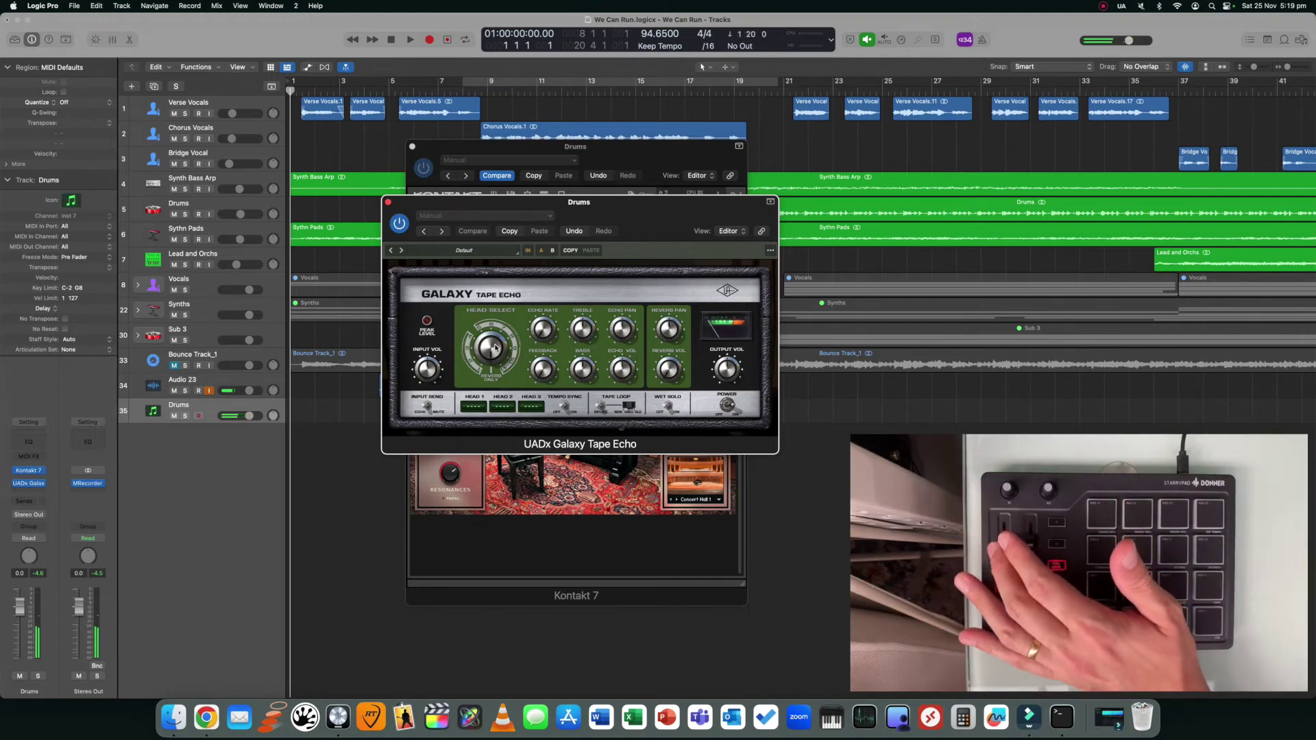
- Reposition the UADx Galaxy Tape Echo window so its controls sit clear of Kontakt's left-hand knobs
{"action": "left_click_drag", "start_coordinate": [633, 211], "coordinate": [1045, 141]}
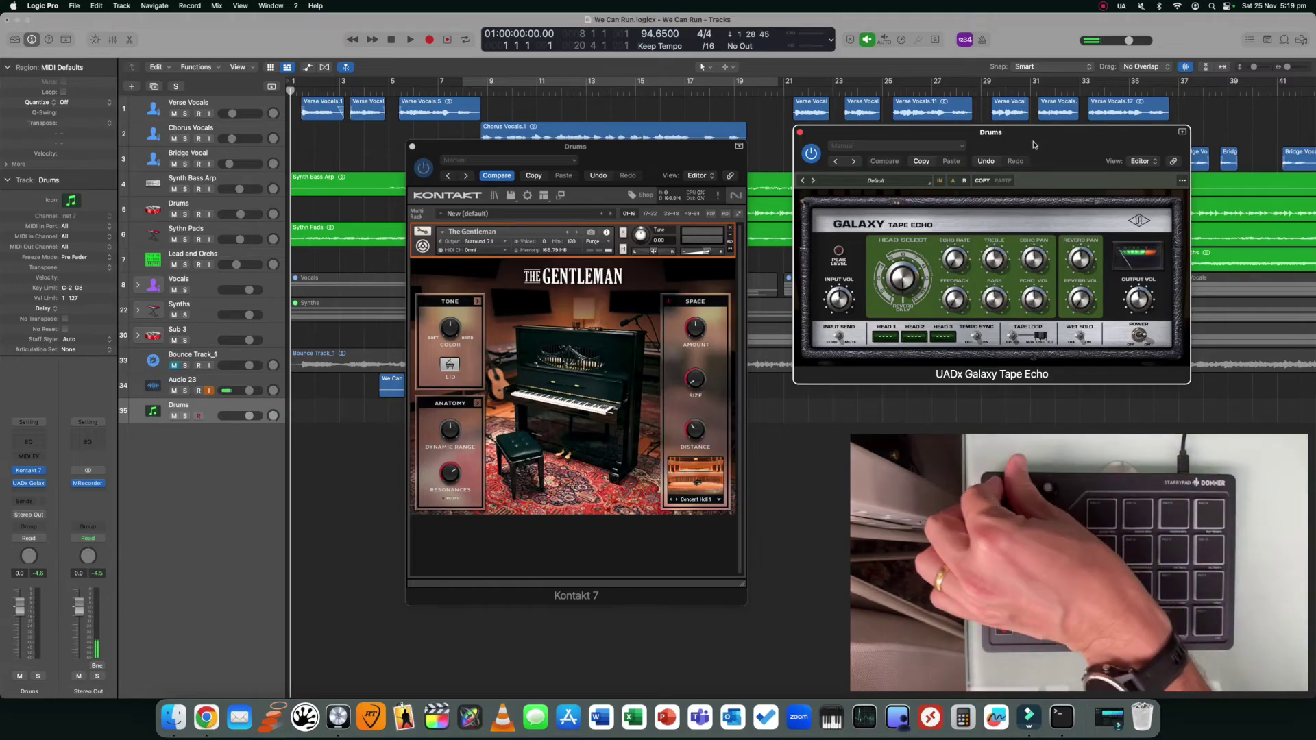
{"action": "left_click_drag", "start_coordinate": [1071, 134], "coordinate": [803, 134]}
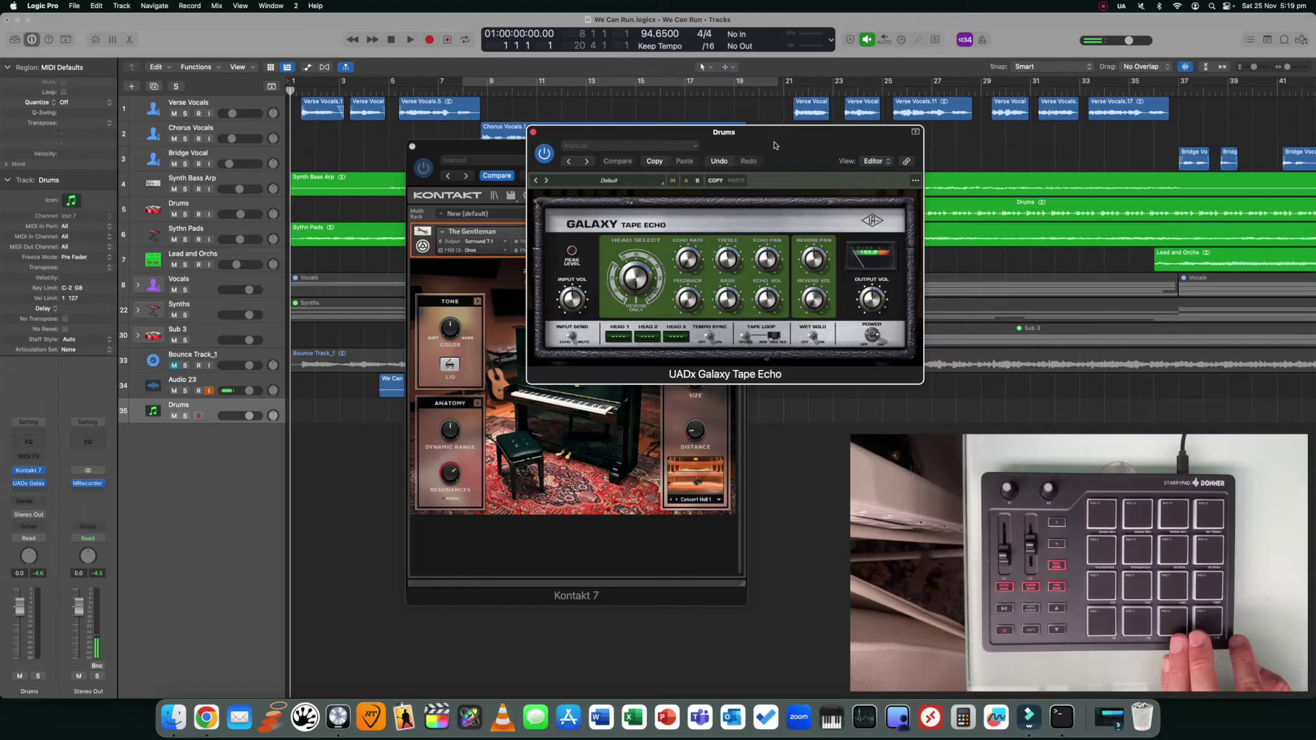
{"action": "left_click_drag", "start_coordinate": [774, 139], "coordinate": [810, 148]}
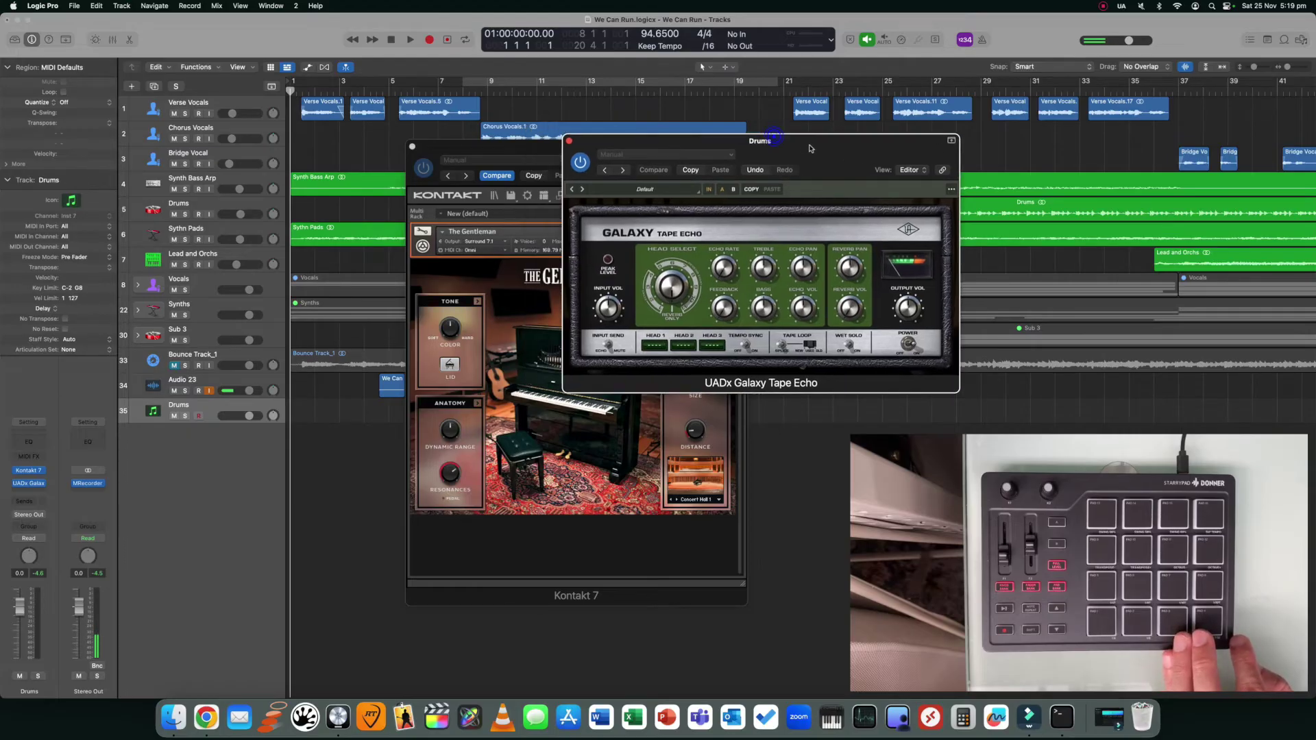
- Use controller learn to map the Galaxy Tape Echo's Head Select knob to a STARRYPAD control, and place the echo window beside Kontakt 7
{"action": "left_click", "coordinate": [671, 287]}
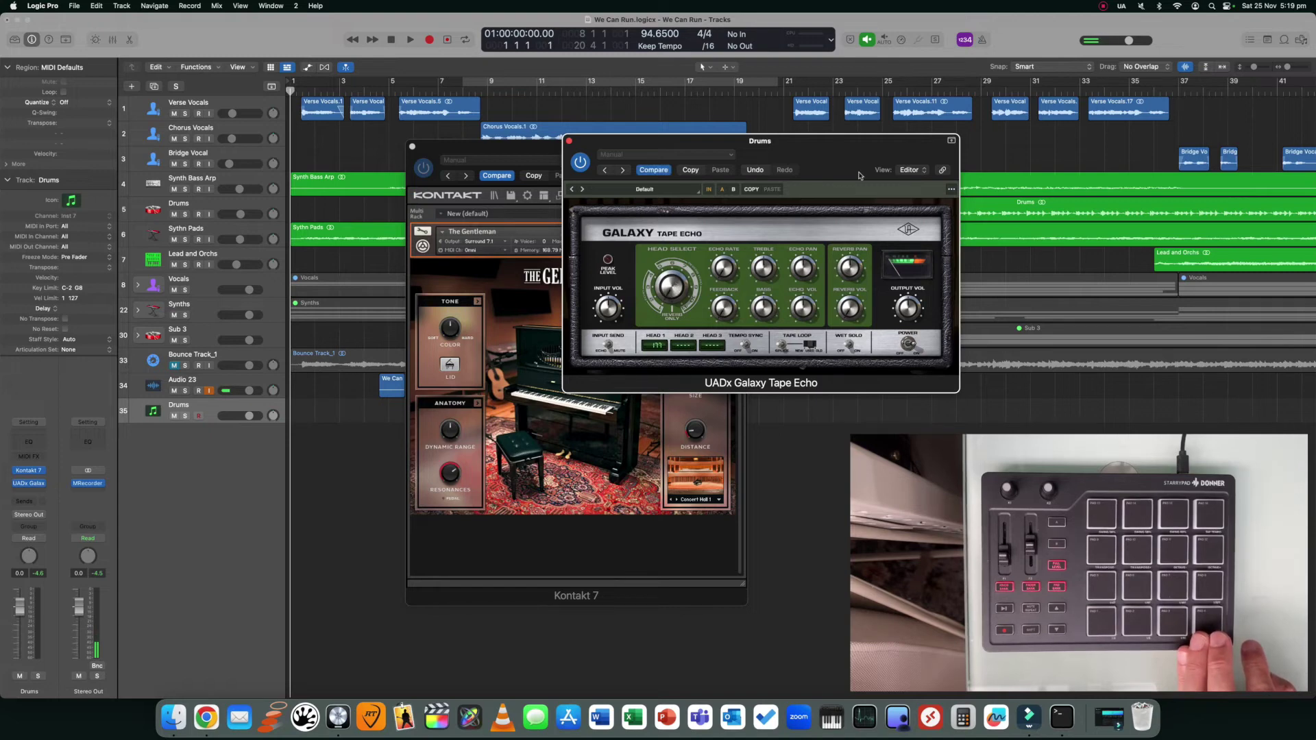
{"action": "left_click_drag", "start_coordinate": [851, 160], "coordinate": [841, 159]}
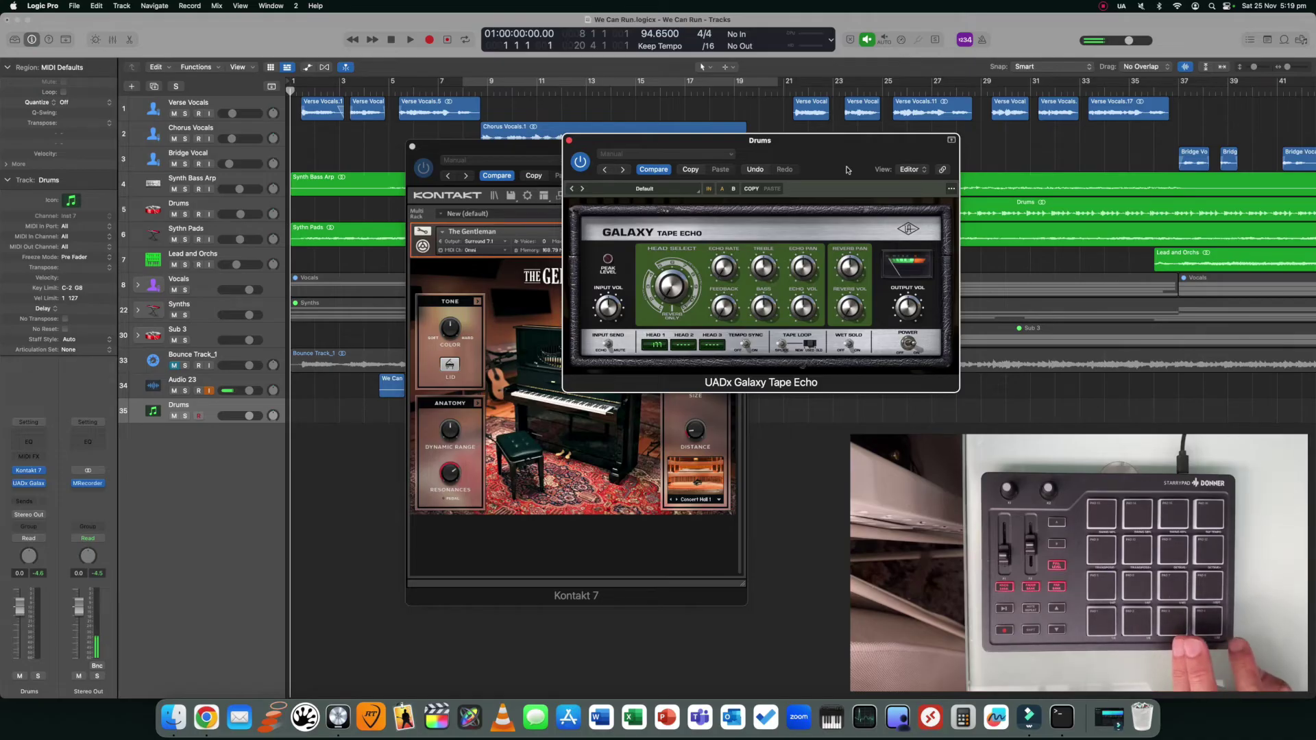
{"action": "left_click_drag", "start_coordinate": [654, 316], "coordinate": [663, 290]}
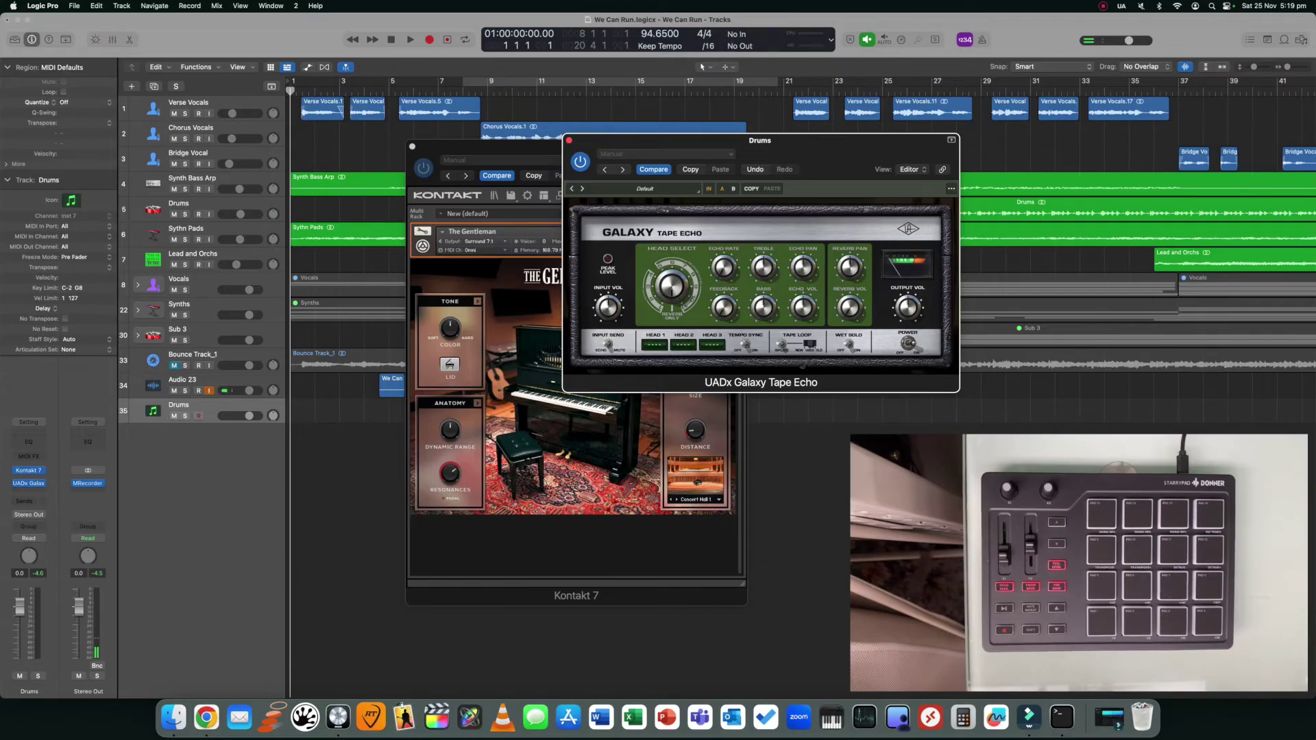
{"action": "key", "text": "super+l"}
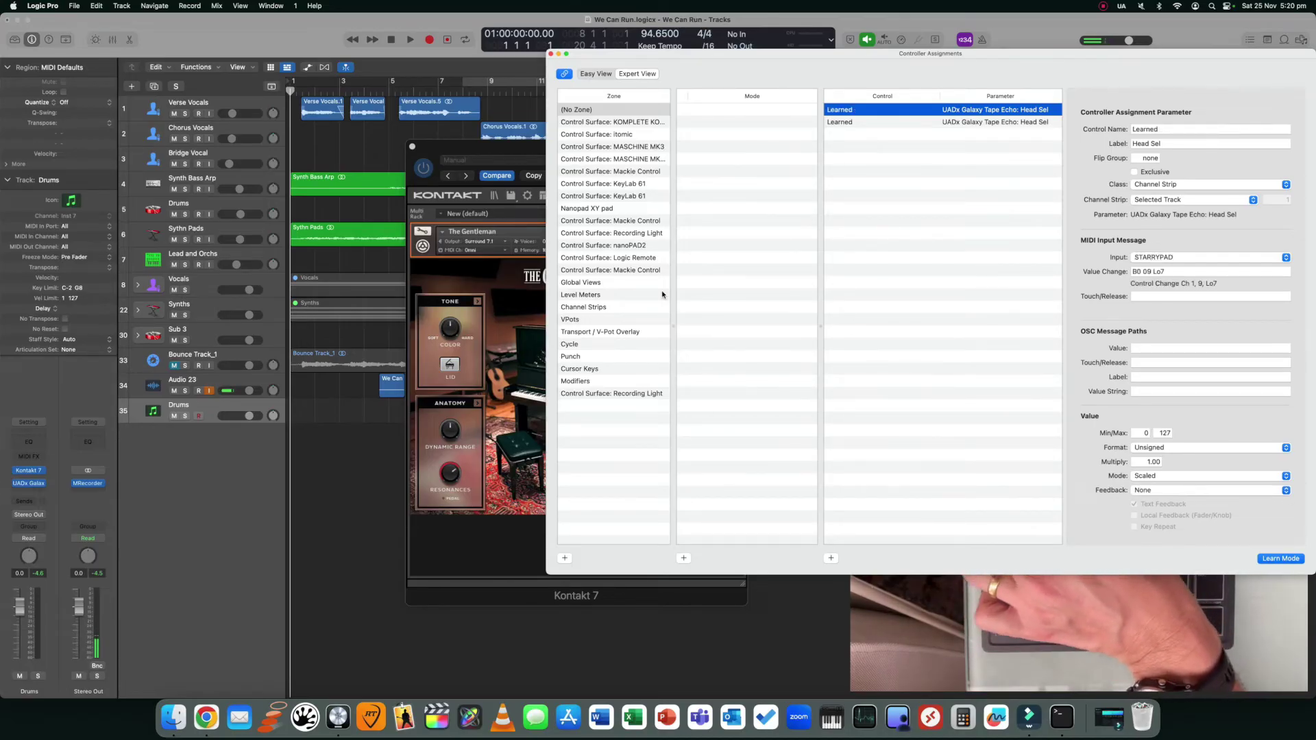
{"action": "left_click_drag", "start_coordinate": [1116, 64], "coordinate": [654, 53]}
{"action": "key", "text": "2"}
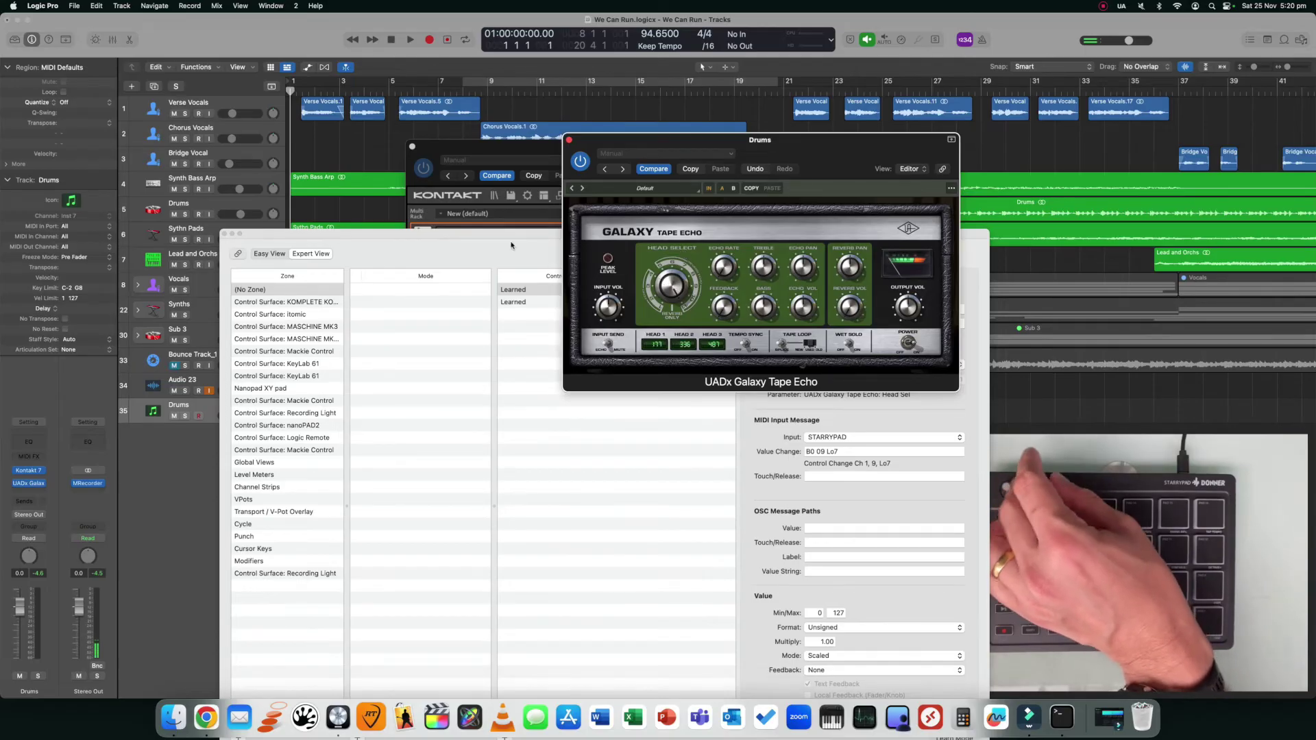
{"action": "key", "text": "1"}
{"action": "key", "text": "2"}
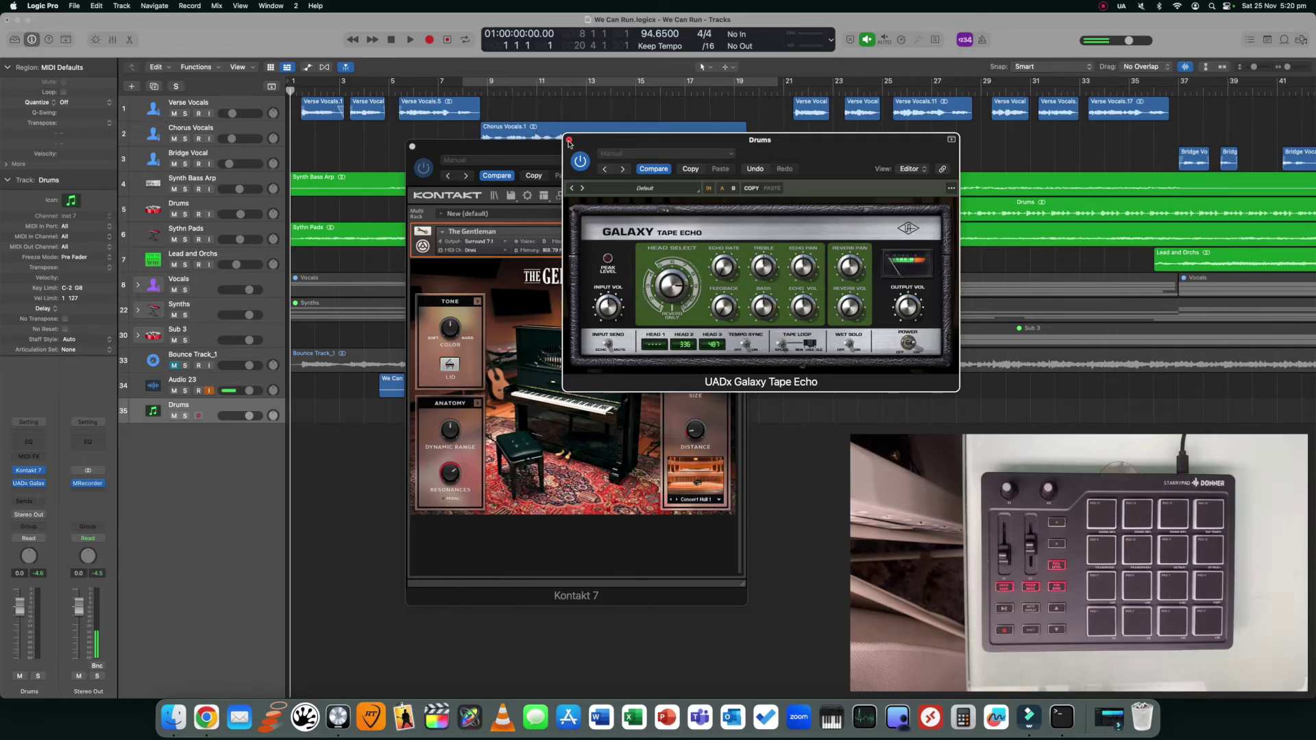
{"action": "left_click_drag", "start_coordinate": [705, 144], "coordinate": [891, 151]}
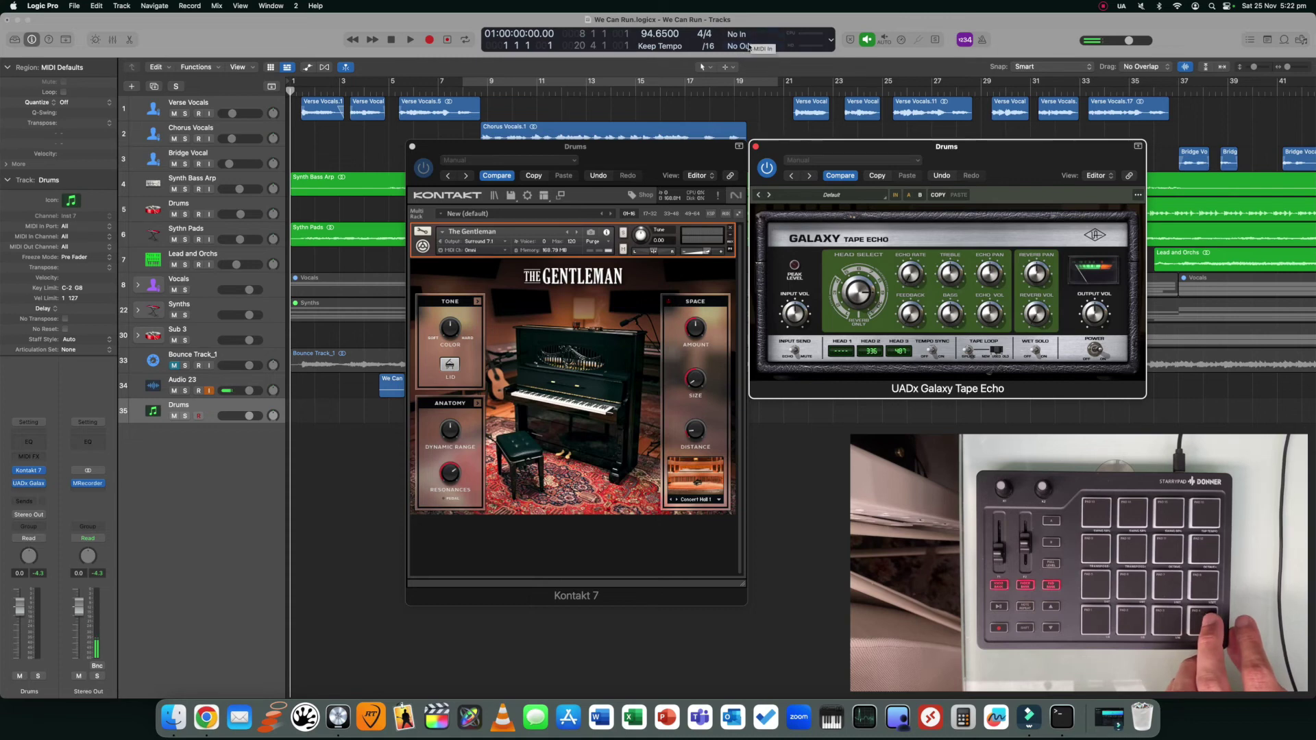
- Switch the control bar's LCD display to Beats & Project and return it to the Custom layout
{"action": "left_click", "coordinate": [831, 39]}
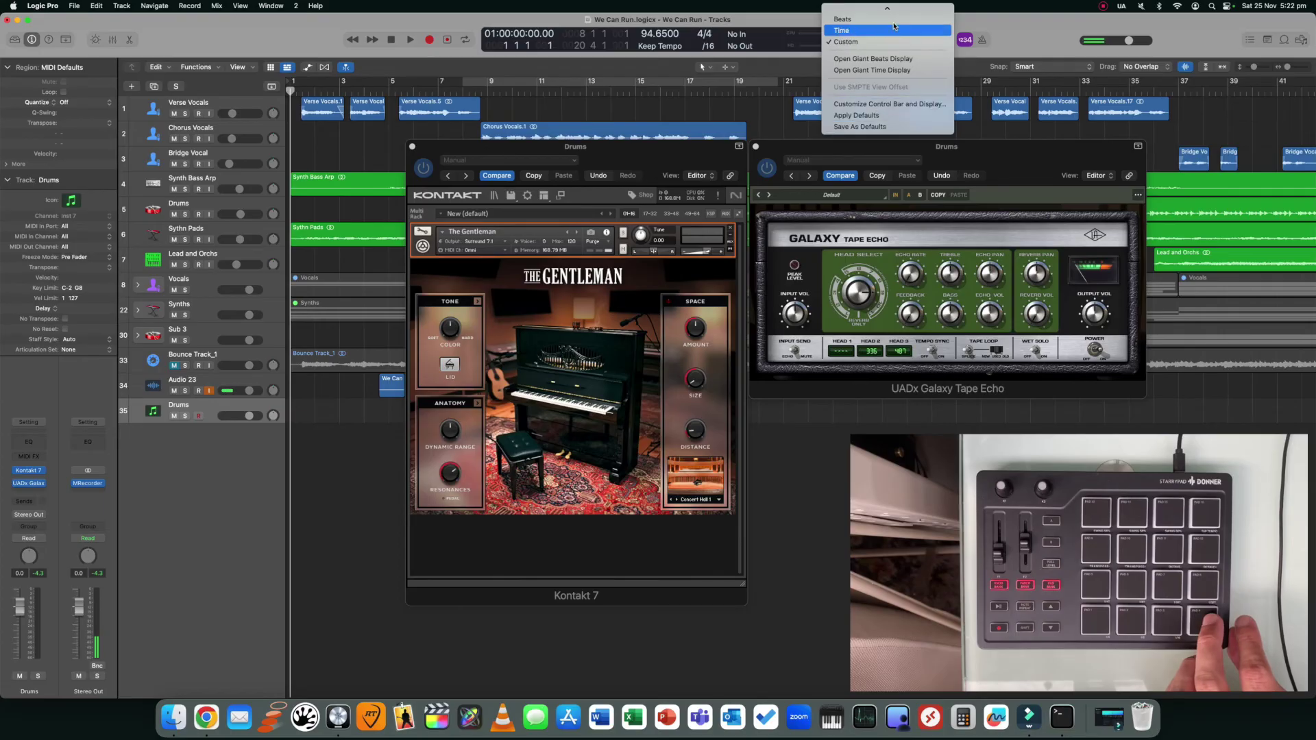
{"action": "scroll", "coordinate": [894, 45], "scroll_direction": "up", "scroll_amount": 3}
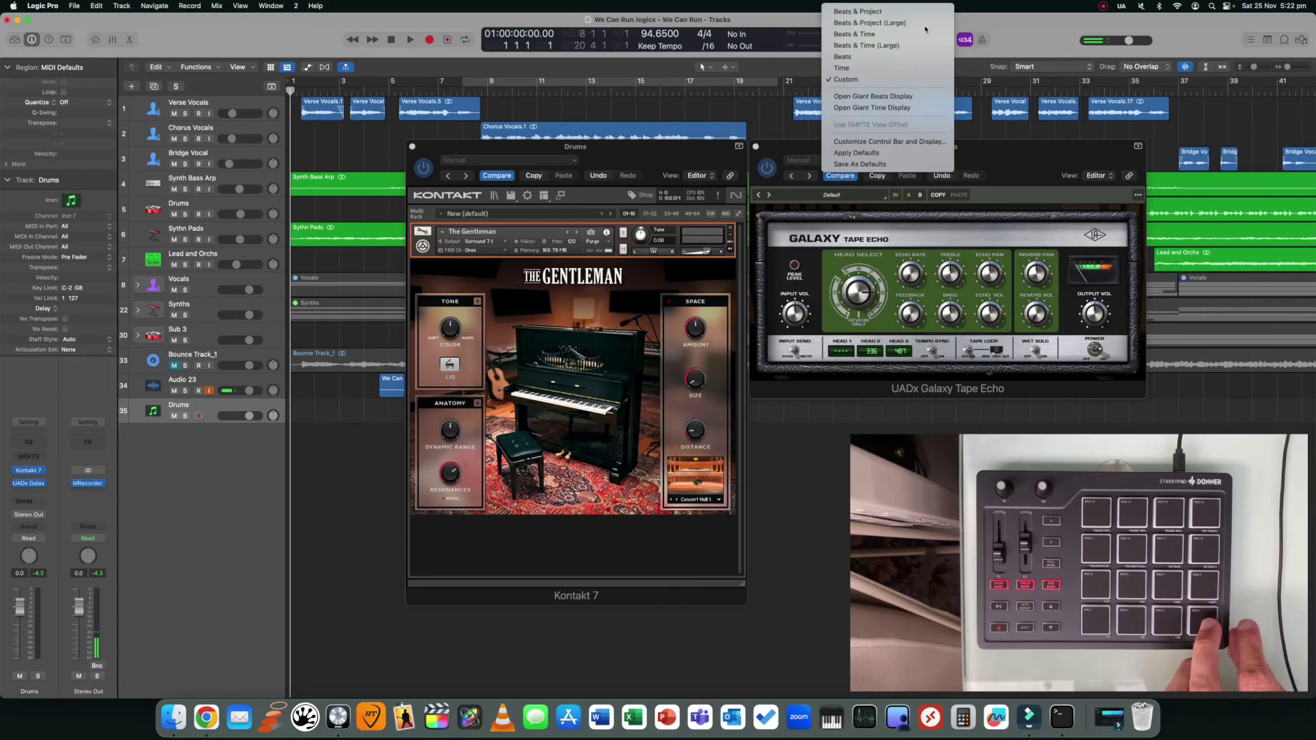
{"action": "left_click", "coordinate": [889, 11]}
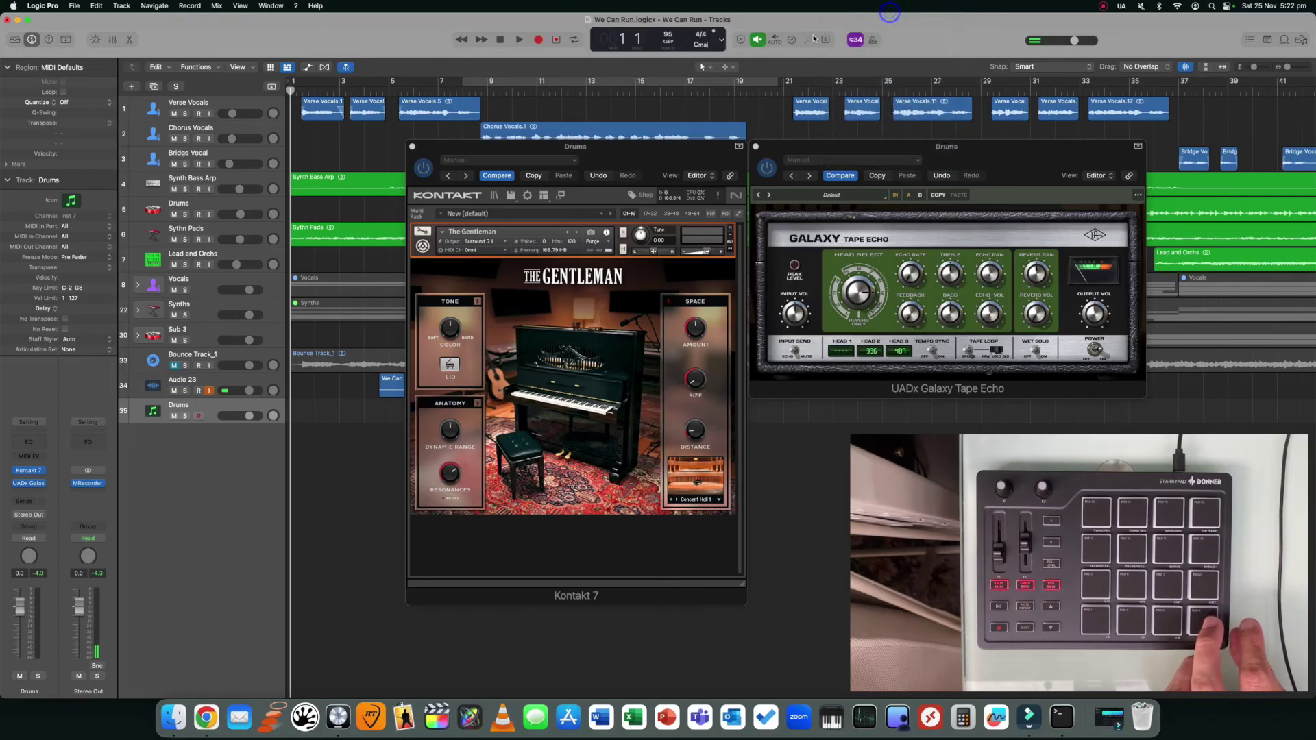
{"action": "left_click", "coordinate": [721, 46]}
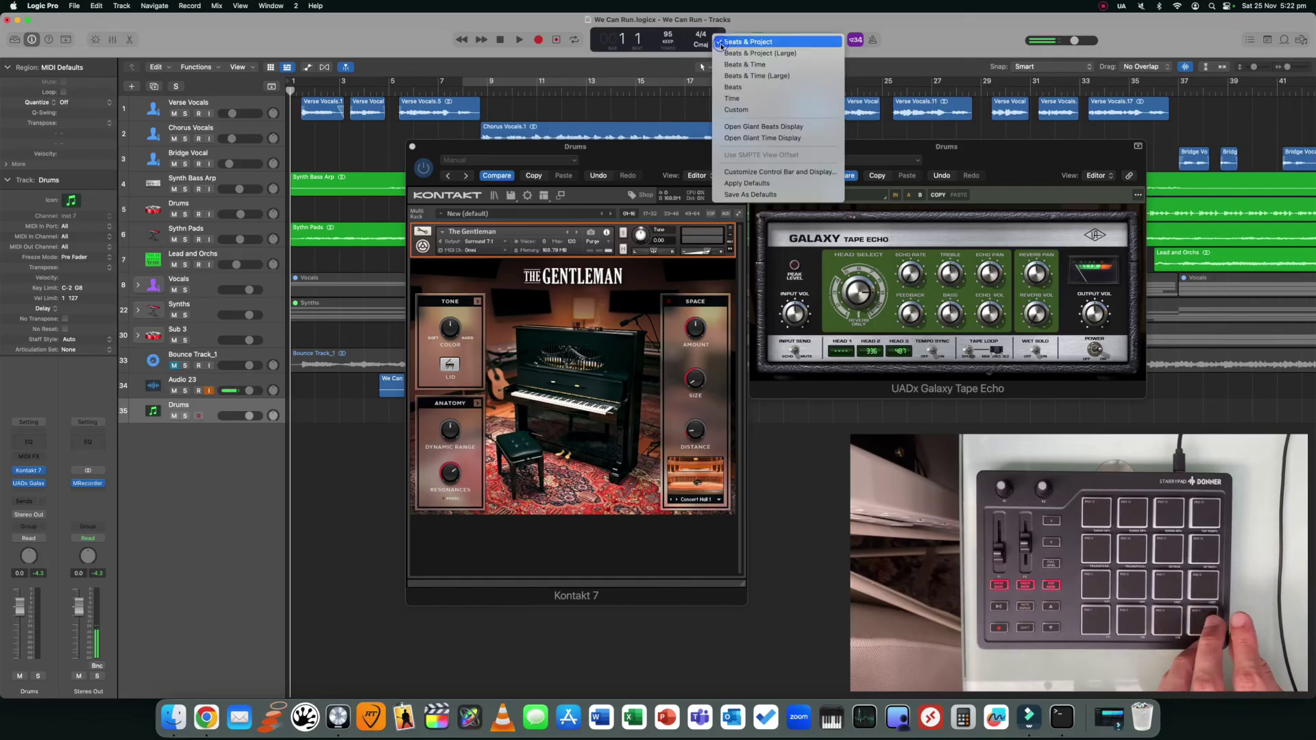
{"action": "left_click", "coordinate": [754, 110]}
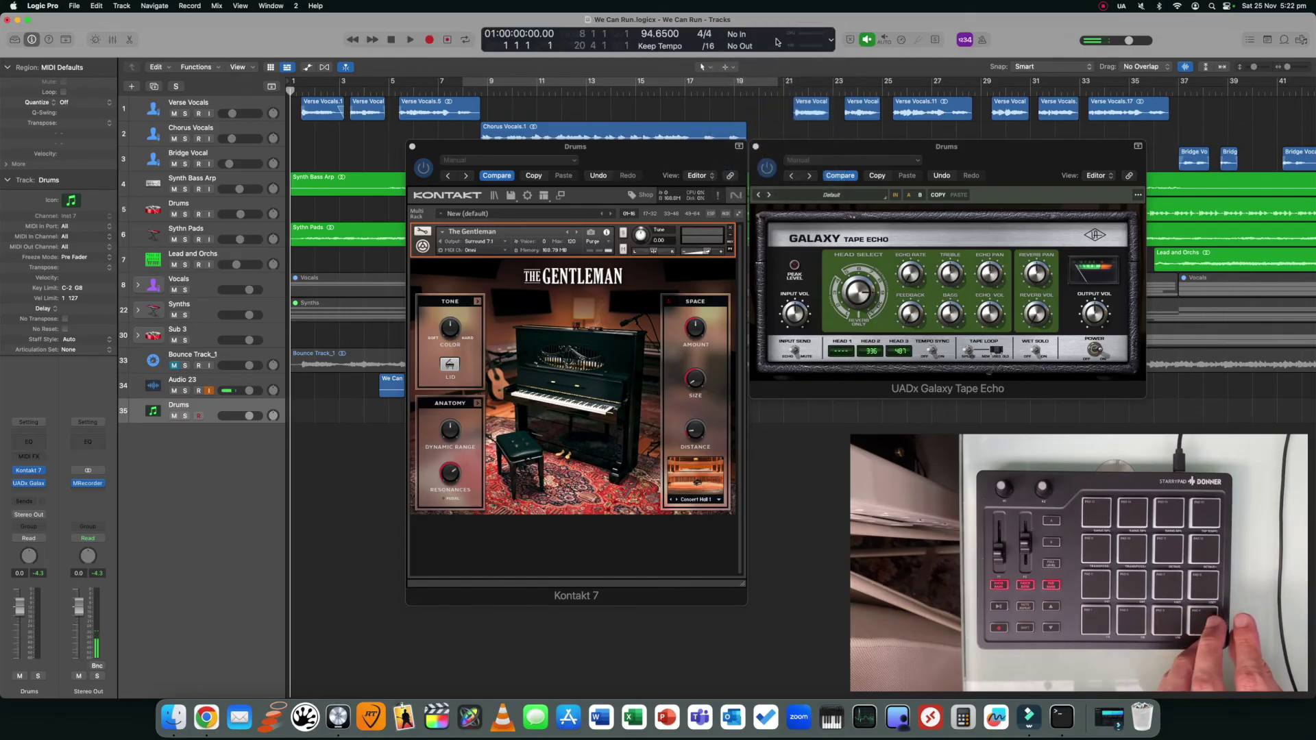